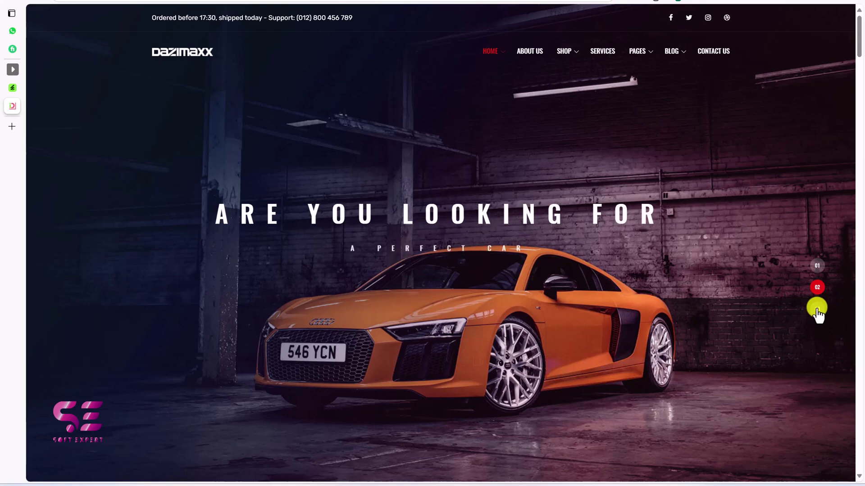
Preview the Dazimaxx demo home page from the third hero slide through the About Us, services and Featured Products sections, advancing the product carousel.
{"action": "left_click", "coordinate": [817, 309]}
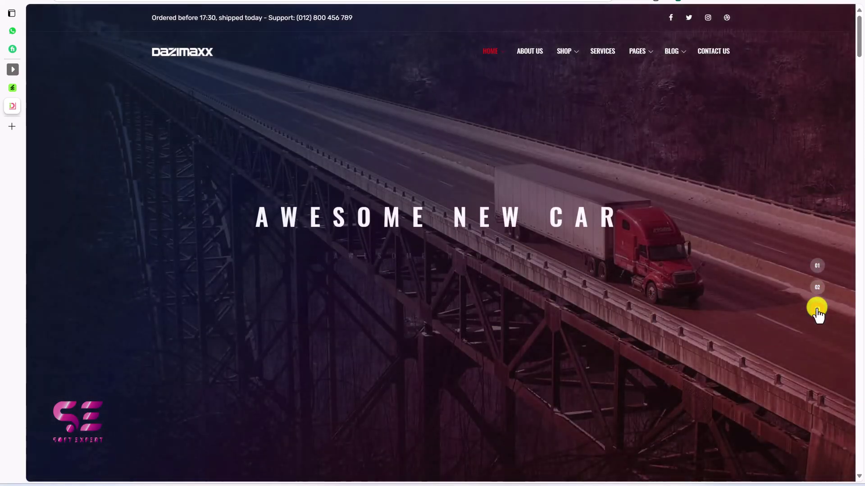
{"action": "scroll", "coordinate": [740, 357], "scroll_direction": "down", "scroll_amount": 6}
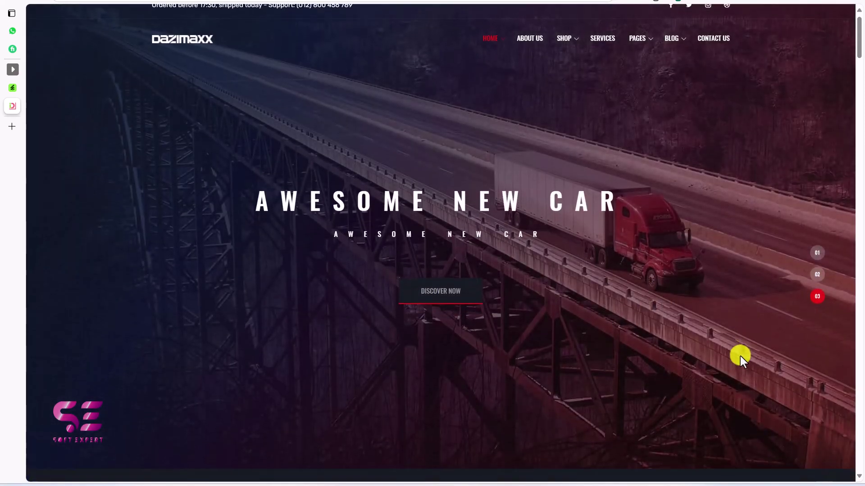
{"action": "scroll", "coordinate": [740, 356], "scroll_direction": "down", "scroll_amount": 2}
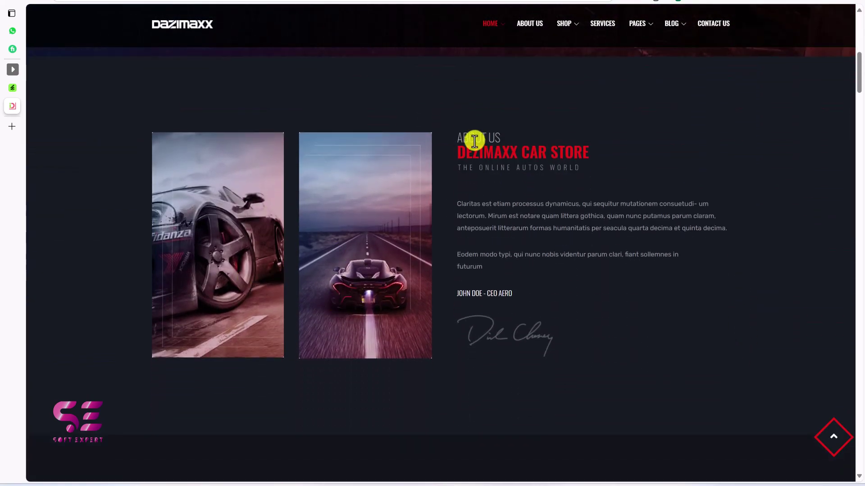
{"action": "left_click_drag", "start_coordinate": [859, 63], "coordinate": [858, 100]}
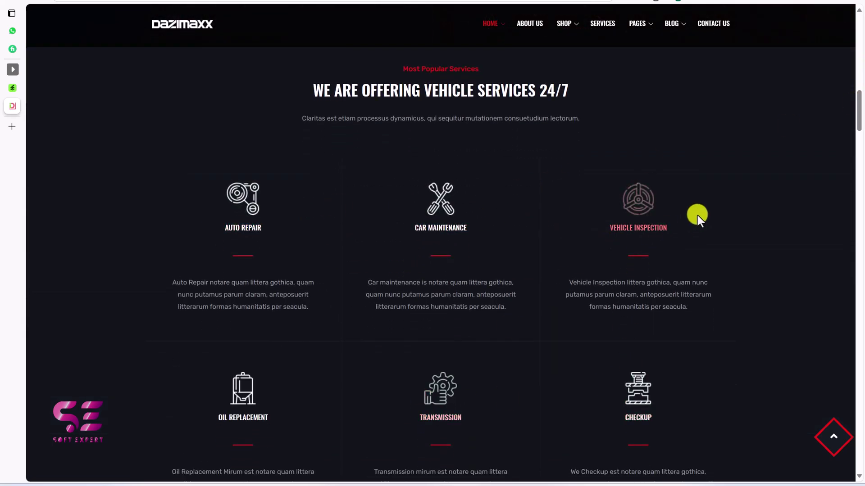
{"action": "left_click_drag", "start_coordinate": [858, 110], "coordinate": [860, 128]}
{"action": "scroll", "coordinate": [764, 134], "scroll_direction": "down", "scroll_amount": 10}
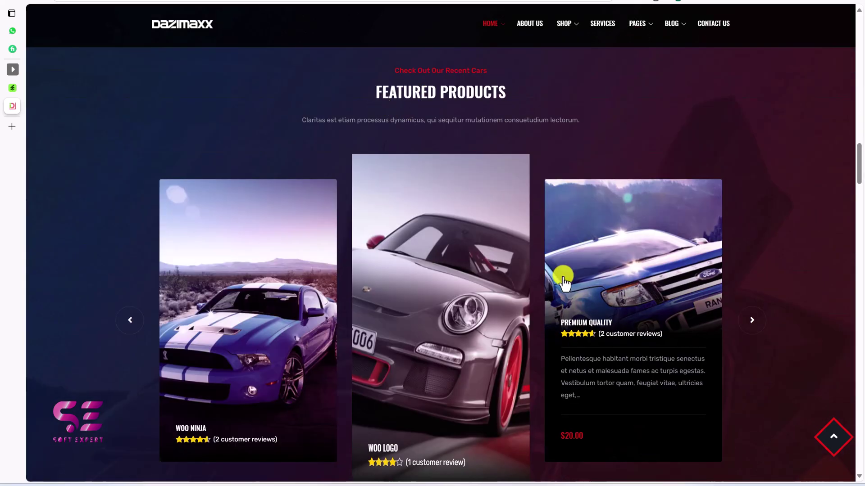
{"action": "left_click", "coordinate": [753, 320]}
{"action": "left_click", "coordinate": [755, 320]}
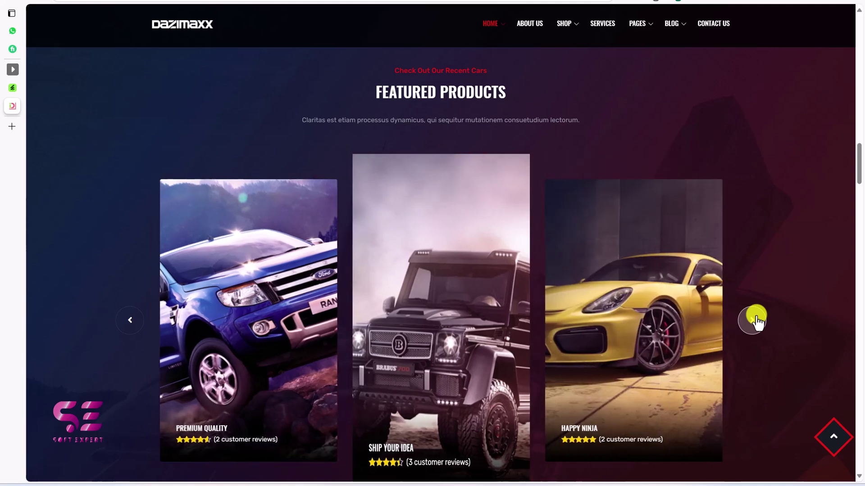
{"action": "scroll", "coordinate": [756, 320], "scroll_direction": "down", "scroll_amount": 3}
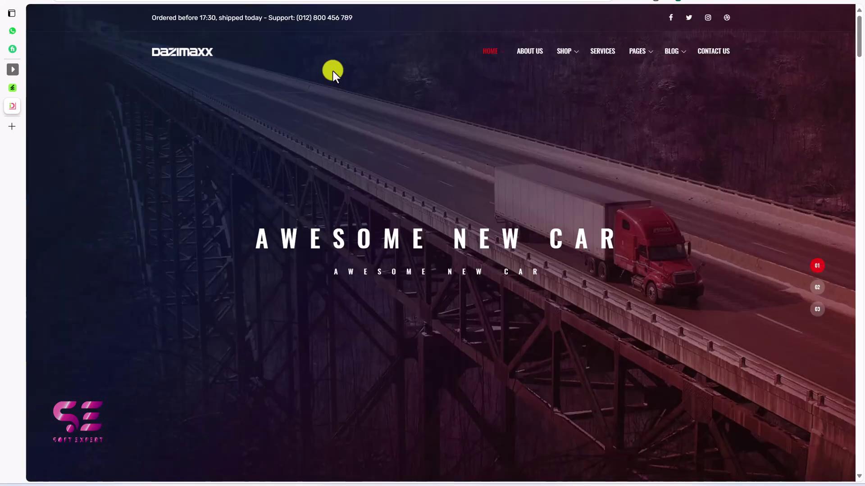
Look through the submenus of Home, Shop, Pages and Blog in the demo site's header navigation.
{"action": "mouse_move", "coordinate": [488, 52]}
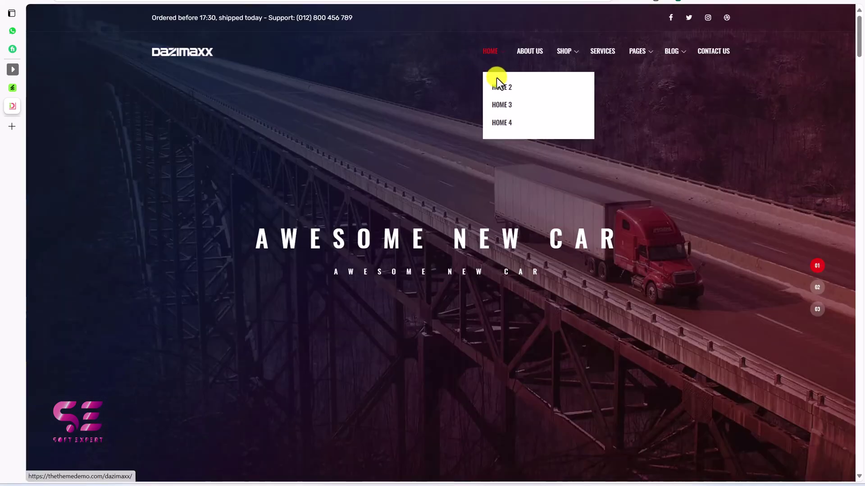
{"action": "mouse_move", "coordinate": [561, 52]}
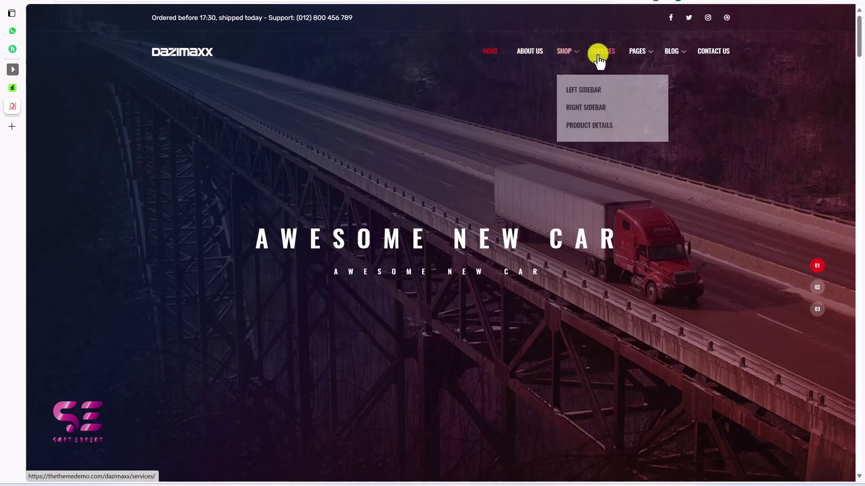
{"action": "mouse_move", "coordinate": [629, 52]}
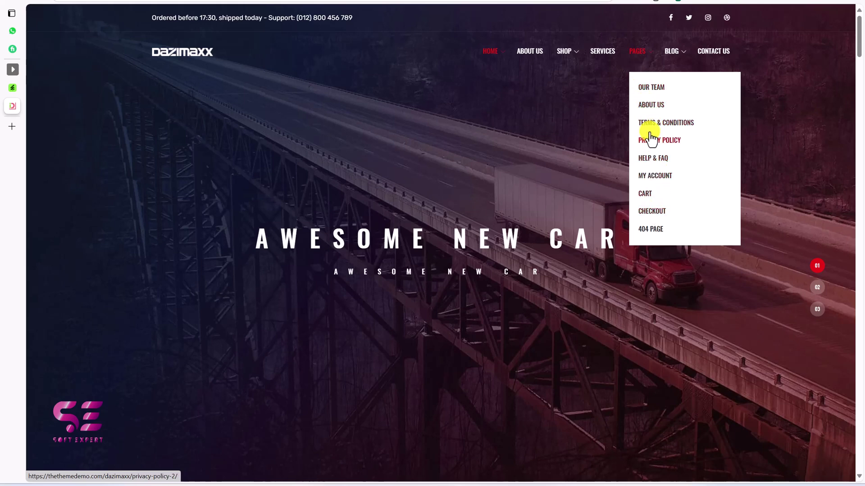
{"action": "mouse_move", "coordinate": [673, 47]}
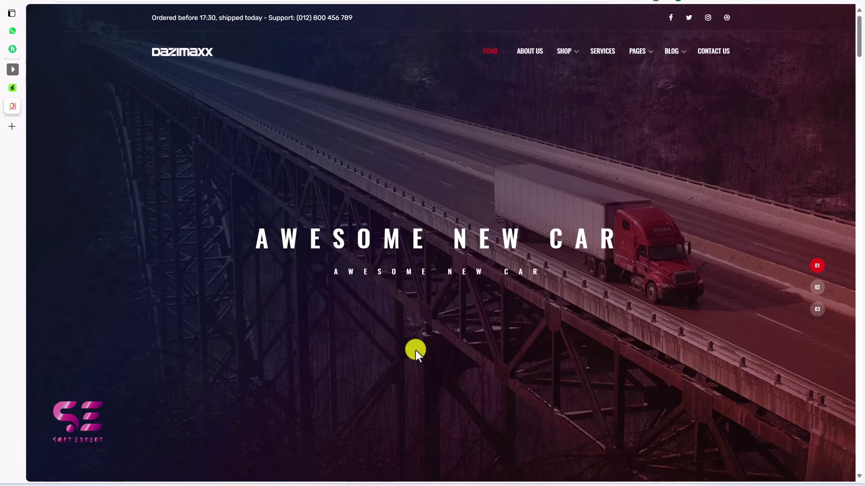
View hero slides 02 and 03, the About Us and services sections, and more cars in the Featured Products carousel.
{"action": "left_click", "coordinate": [817, 290]}
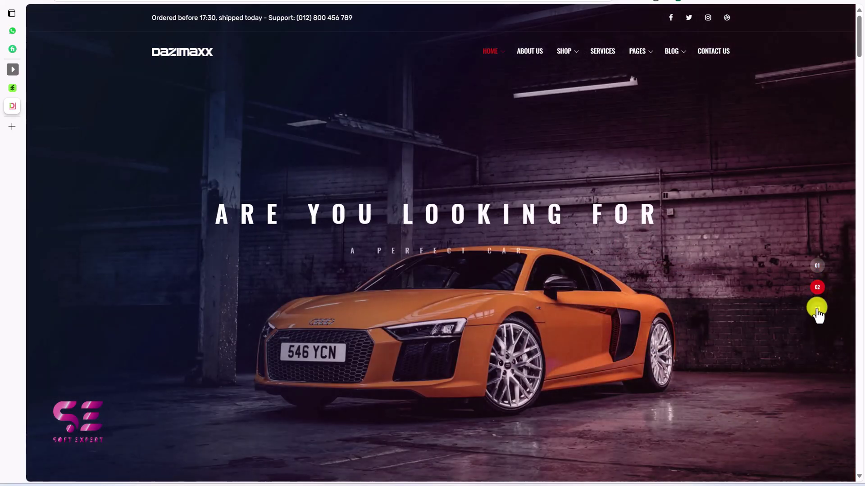
{"action": "left_click", "coordinate": [817, 308]}
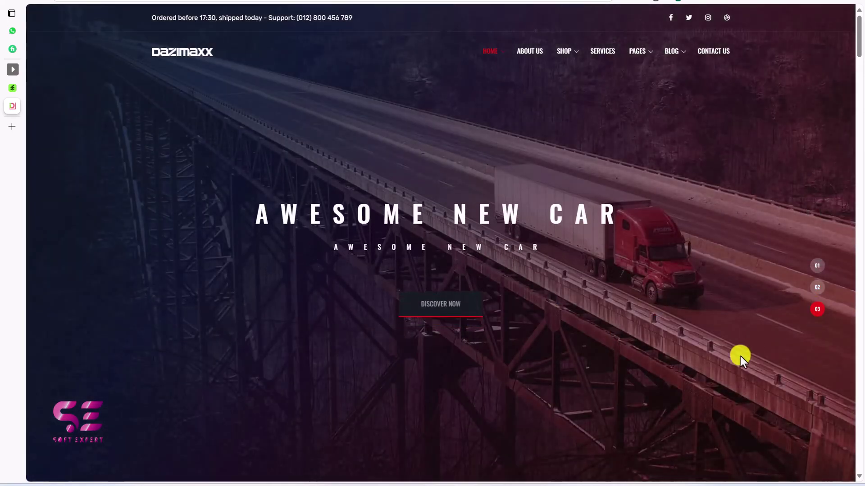
{"action": "scroll", "coordinate": [740, 356], "scroll_direction": "down", "scroll_amount": 3}
{"action": "scroll", "coordinate": [740, 356], "scroll_direction": "down", "scroll_amount": 5}
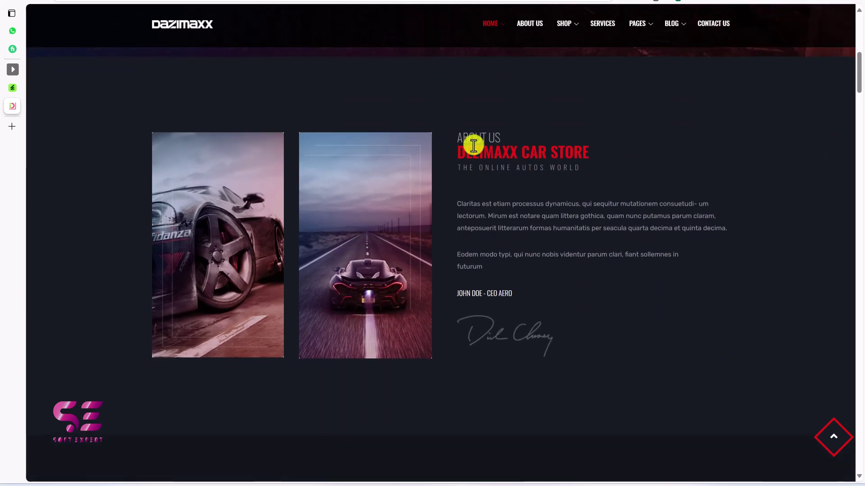
{"action": "left_click_drag", "start_coordinate": [859, 65], "coordinate": [858, 106]}
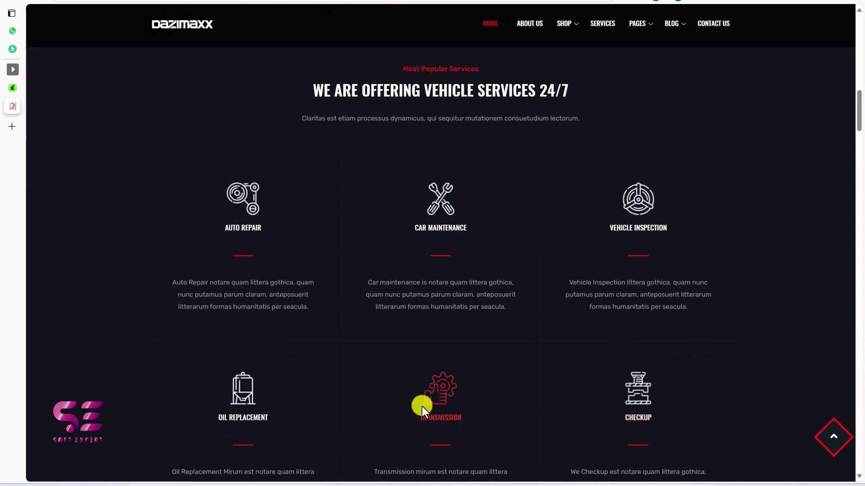
{"action": "left_click_drag", "start_coordinate": [858, 109], "coordinate": [859, 167]}
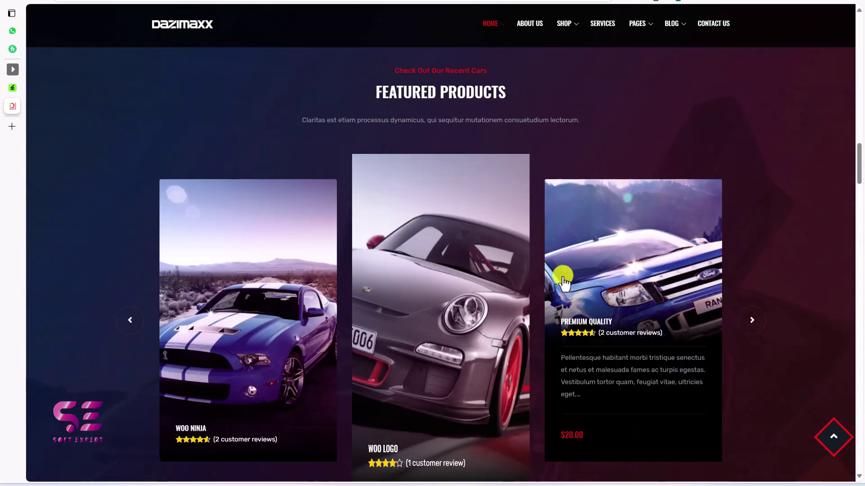
{"action": "left_click", "coordinate": [756, 321]}
{"action": "left_click", "coordinate": [756, 320]}
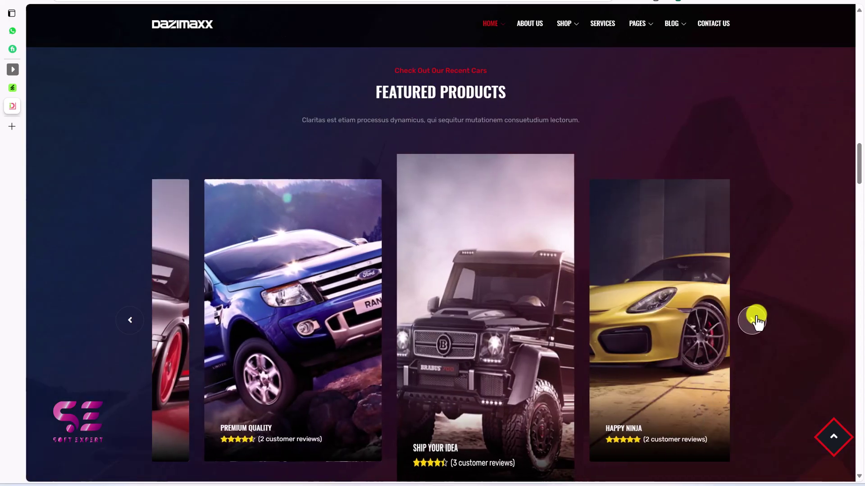
Examine the rest of the home page, from testimonials, vehicle types, team and awards through the contact form and blog posts to the footer.
{"action": "scroll", "coordinate": [757, 321], "scroll_direction": "down", "scroll_amount": 1}
{"action": "scroll", "coordinate": [756, 321], "scroll_direction": "down", "scroll_amount": 7}
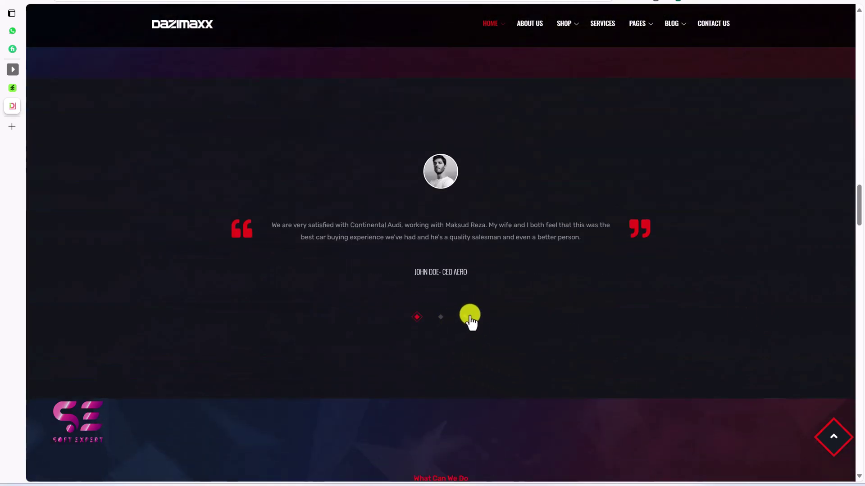
{"action": "scroll", "coordinate": [469, 318], "scroll_direction": "down", "scroll_amount": 5}
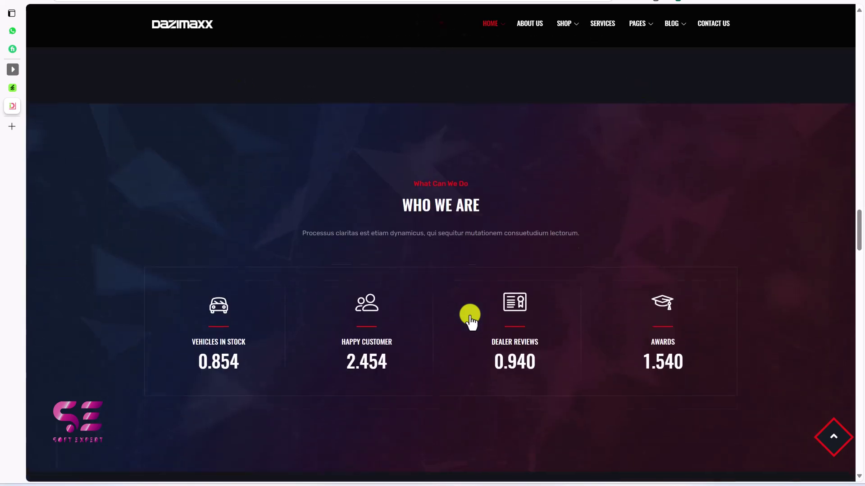
{"action": "scroll", "coordinate": [469, 318], "scroll_direction": "down", "scroll_amount": 1}
{"action": "scroll", "coordinate": [470, 261], "scroll_direction": "down", "scroll_amount": 5}
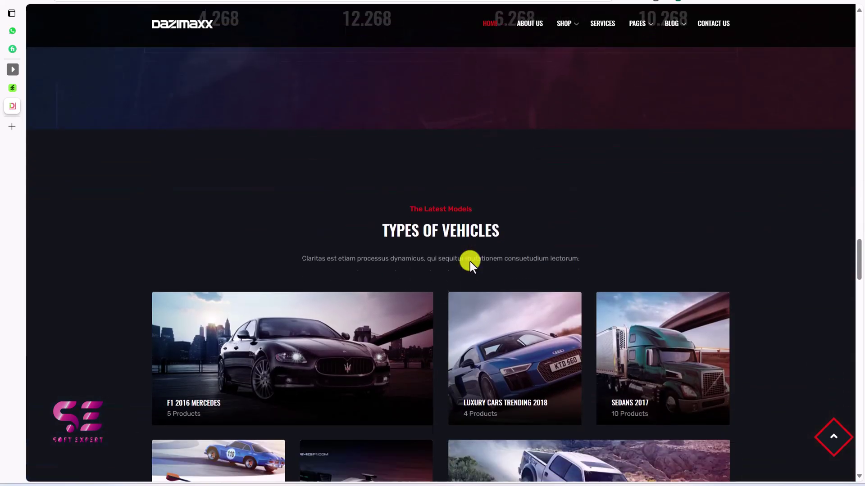
{"action": "scroll", "coordinate": [470, 261], "scroll_direction": "down", "scroll_amount": 3}
{"action": "scroll", "coordinate": [504, 322], "scroll_direction": "down", "scroll_amount": 2}
{"action": "scroll", "coordinate": [504, 322], "scroll_direction": "down", "scroll_amount": 7}
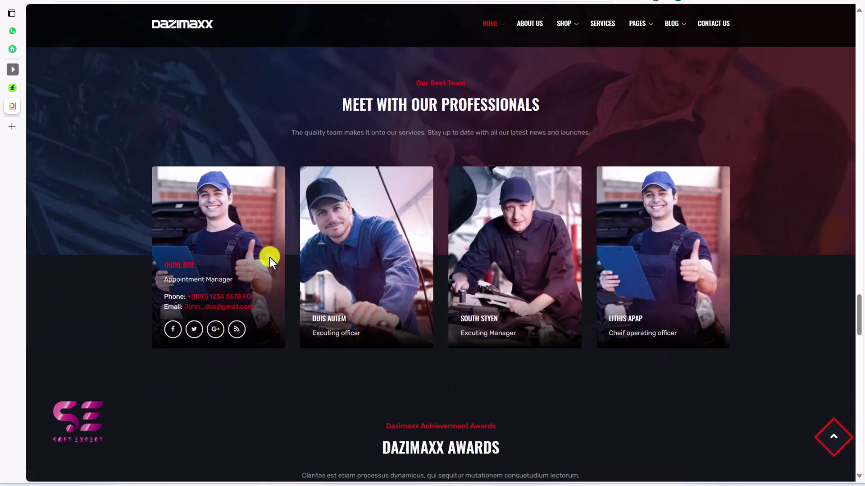
{"action": "scroll", "coordinate": [506, 250], "scroll_direction": "down", "scroll_amount": 6}
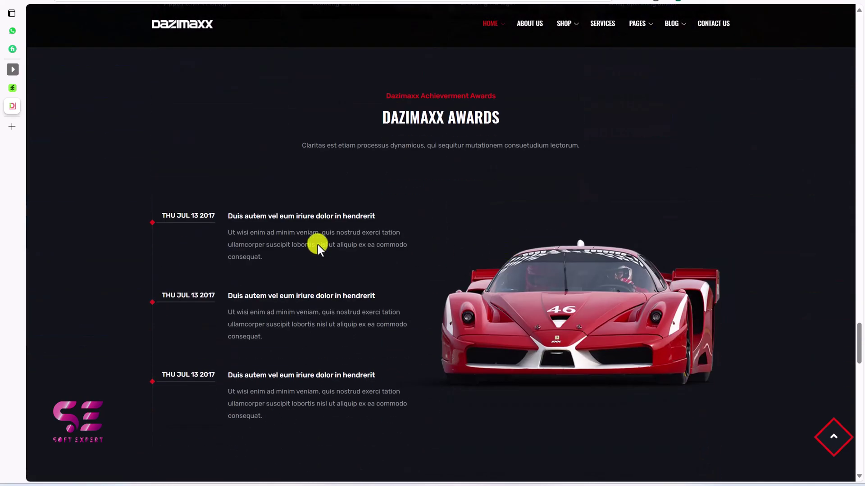
{"action": "scroll", "coordinate": [256, 300], "scroll_direction": "down", "scroll_amount": 7}
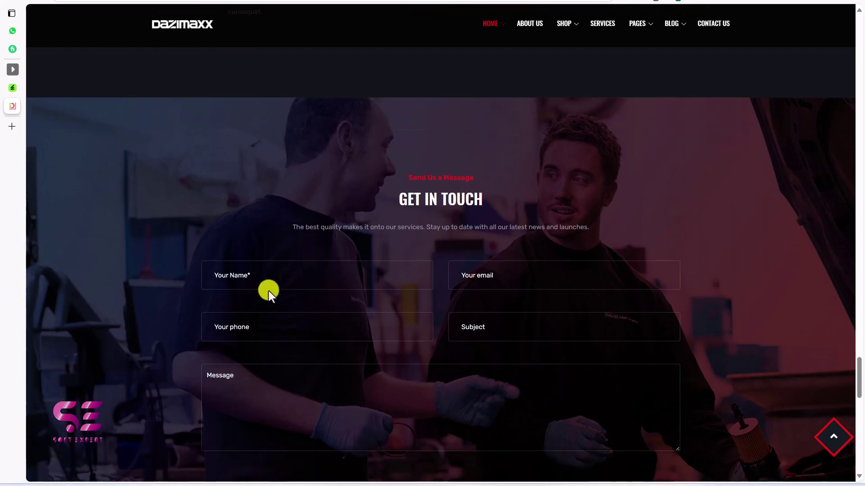
{"action": "scroll", "coordinate": [413, 327], "scroll_direction": "down", "scroll_amount": 8}
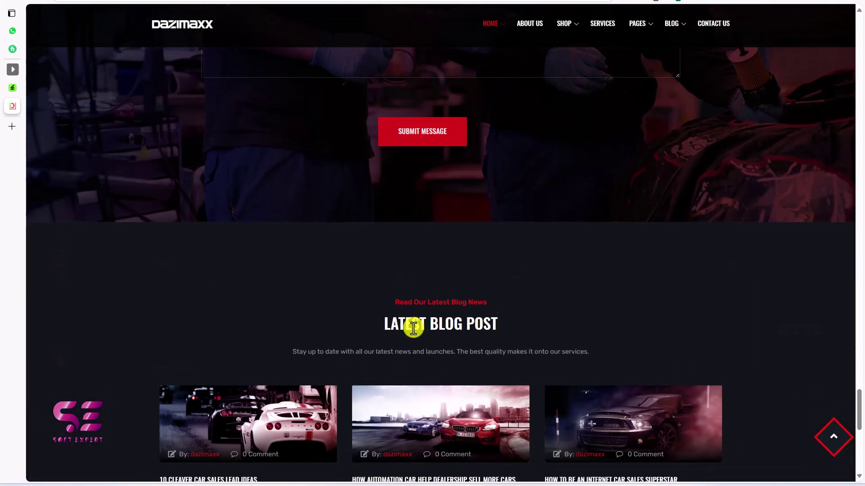
{"action": "scroll", "coordinate": [409, 291], "scroll_direction": "down", "scroll_amount": 6}
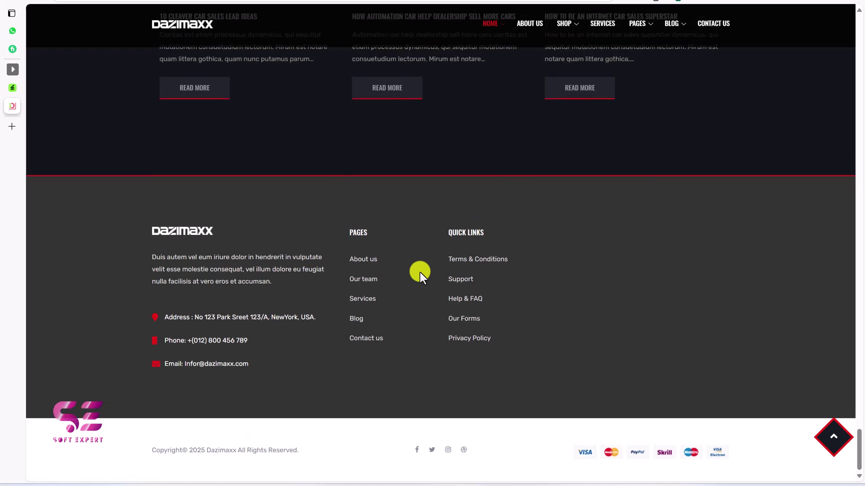
Open the Home 3 demo layout and review its second hero slide, About Us section and navigation submenus.
{"action": "mouse_move", "coordinate": [488, 26]}
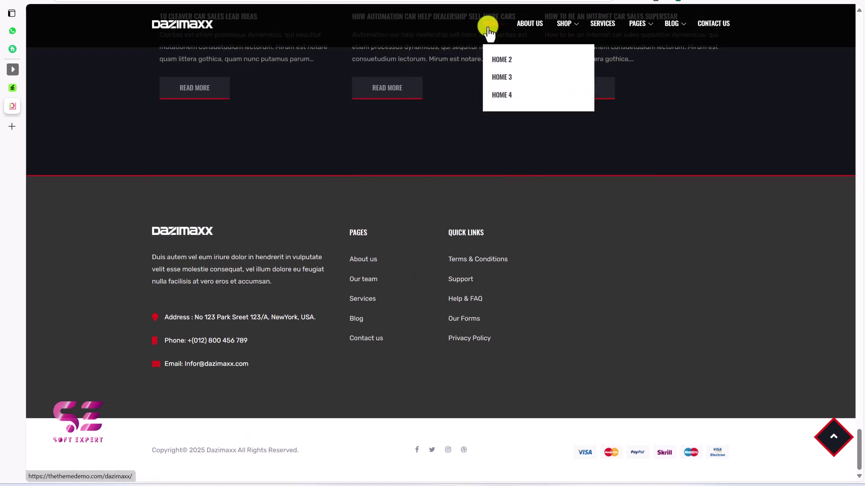
{"action": "left_click", "coordinate": [504, 76]}
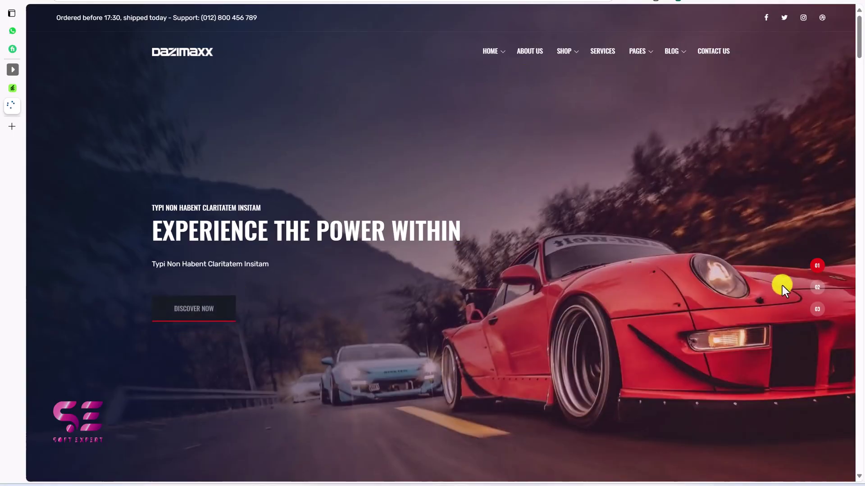
{"action": "left_click", "coordinate": [811, 288]}
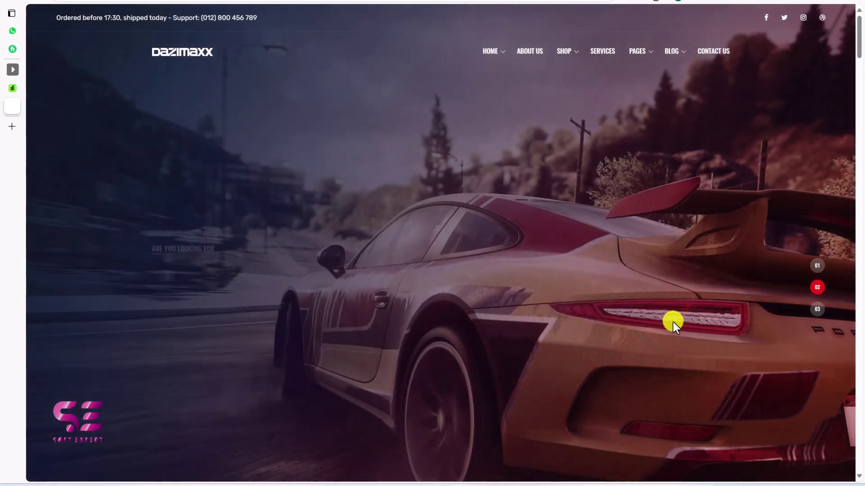
{"action": "scroll", "coordinate": [673, 323], "scroll_direction": "down", "scroll_amount": 10}
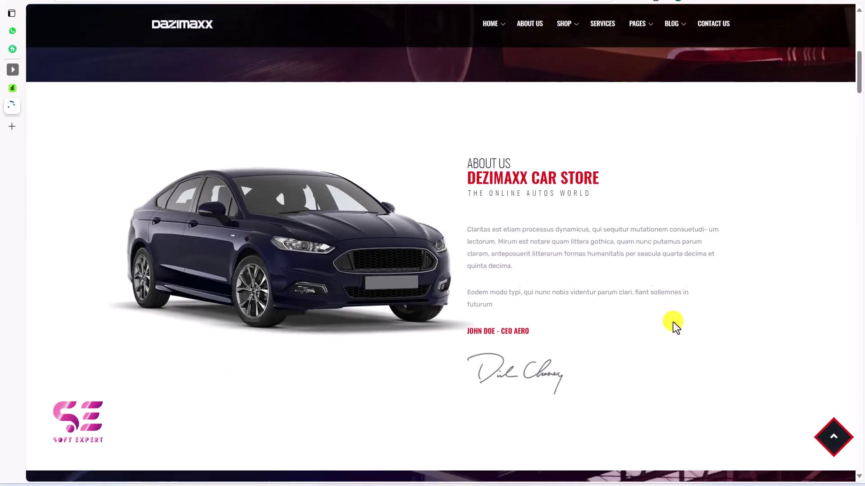
{"action": "left_click_drag", "start_coordinate": [860, 90], "coordinate": [713, 79]}
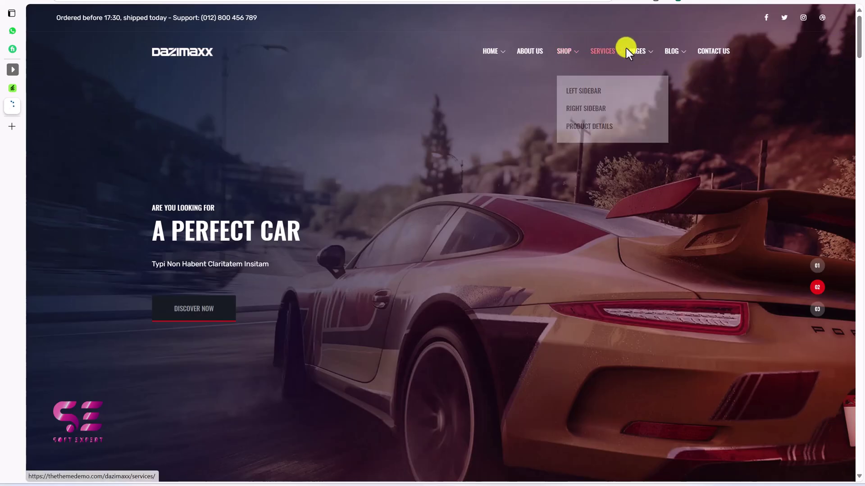
{"action": "mouse_move", "coordinate": [563, 59]}
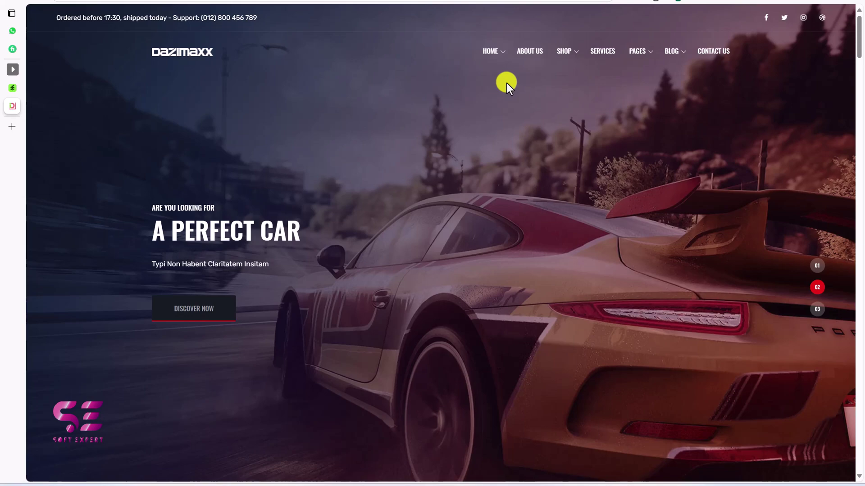
Switch to the ThemeForest page of the Dazimaxx car dealer theme and review its title, description and customization features.
{"action": "key", "text": "ctrl+shift+Tab"}
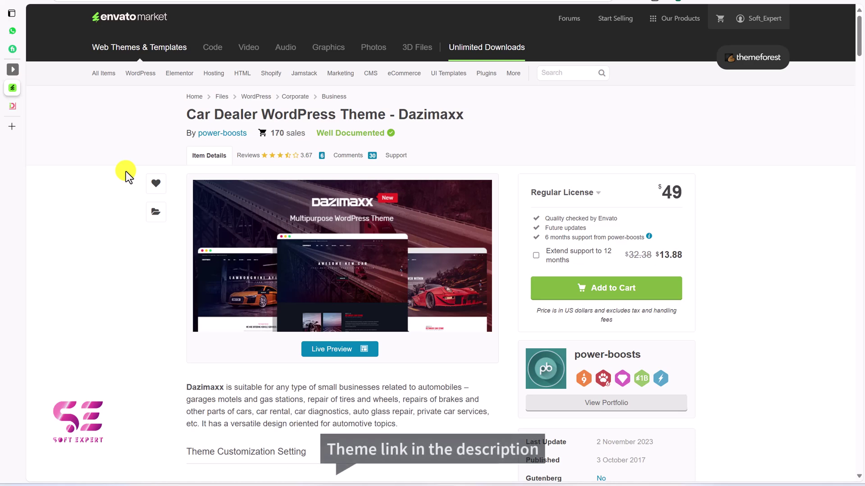
{"action": "left_click_drag", "start_coordinate": [178, 115], "coordinate": [384, 114]}
{"action": "left_click", "coordinate": [384, 113]}
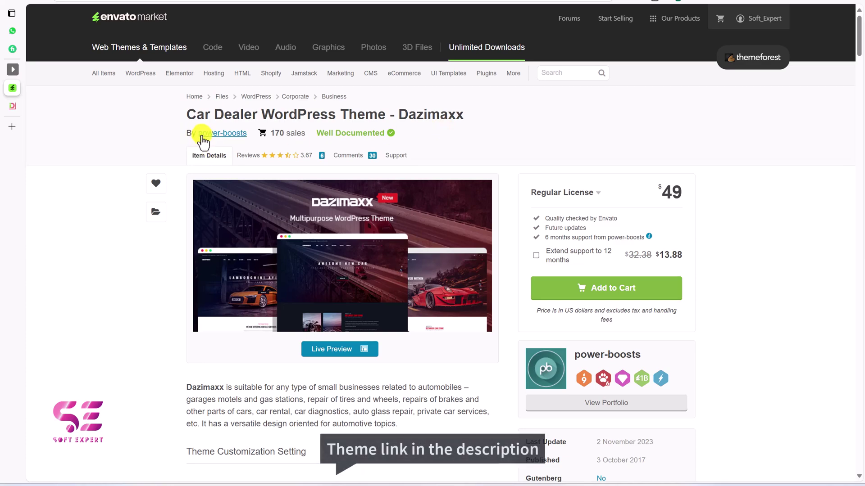
{"action": "scroll", "coordinate": [270, 297], "scroll_direction": "down", "scroll_amount": 10}
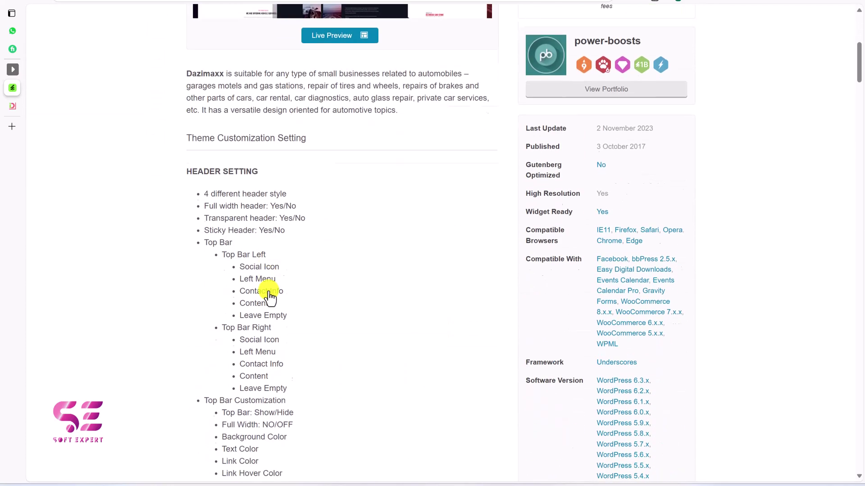
{"action": "scroll", "coordinate": [271, 293], "scroll_direction": "down", "scroll_amount": 5}
{"action": "key", "text": "Home"}
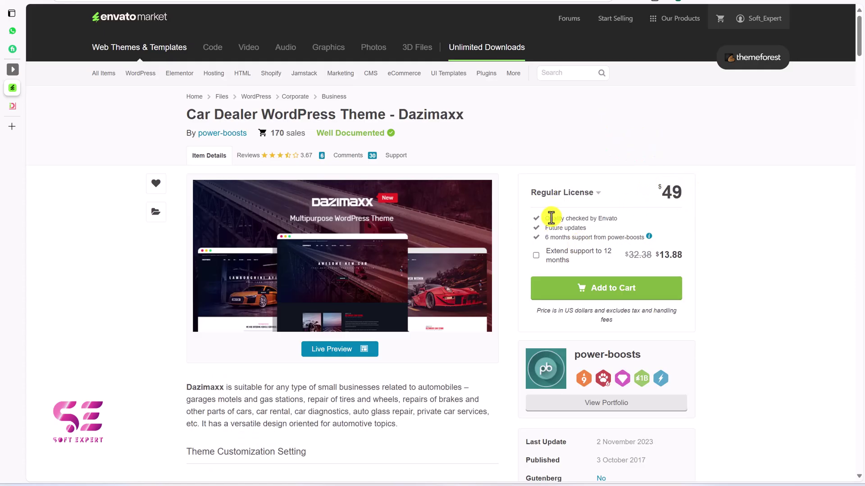
Add the Dazimaxx theme with its Regular License to the cart and proceed to checkout.
{"action": "left_click", "coordinate": [583, 299]}
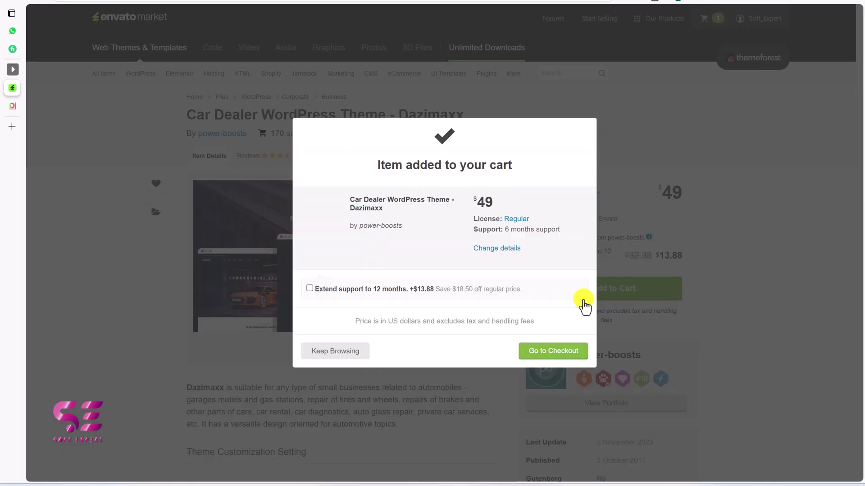
{"action": "left_click", "coordinate": [561, 352]}
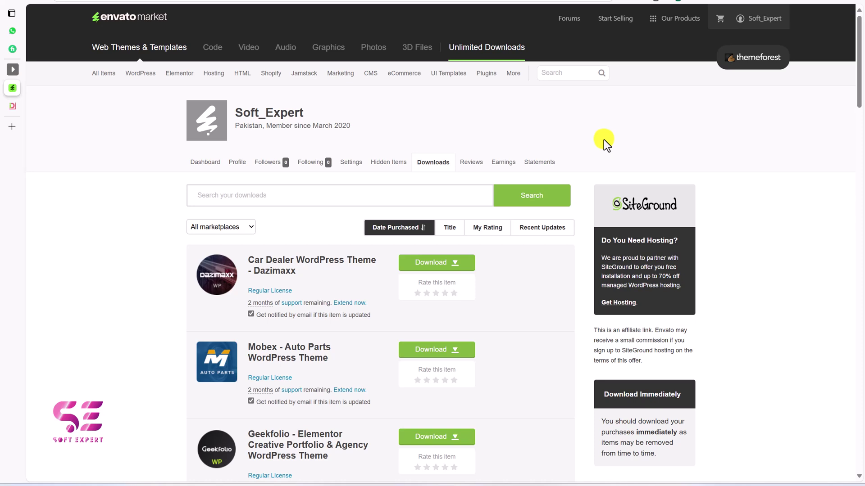
Download the purchased Car Dealer WordPress Theme - Dazimaxx from the account's downloads.
{"action": "left_click", "coordinate": [747, 25]}
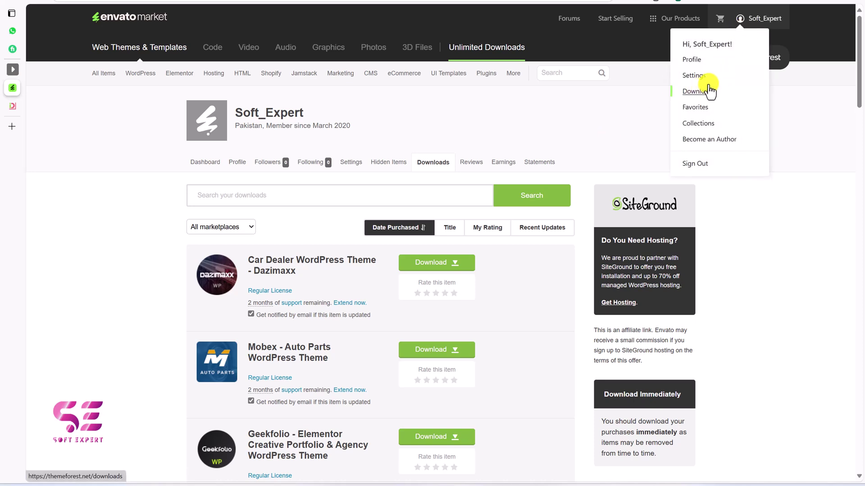
{"action": "left_click", "coordinate": [325, 282]}
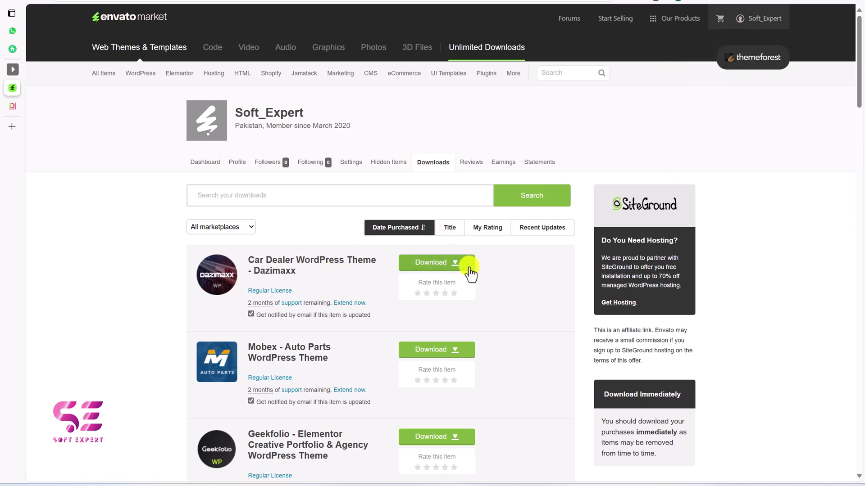
{"action": "left_click", "coordinate": [454, 269]}
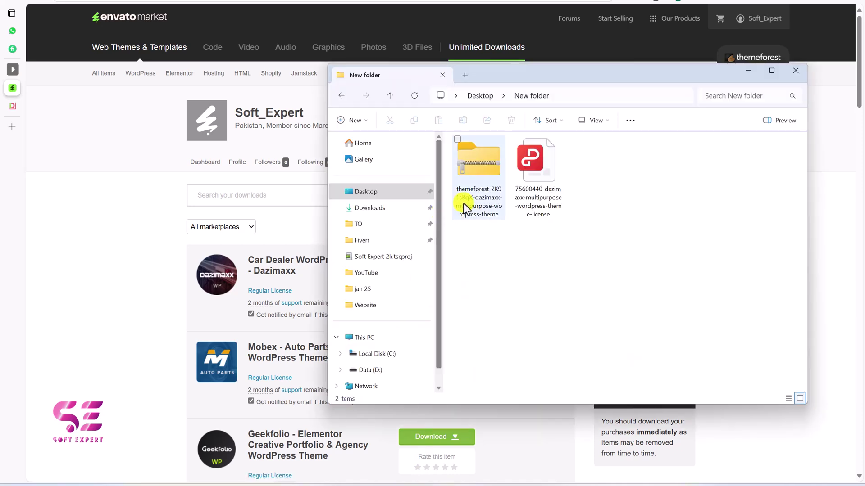
Extract the downloaded Dazimaxx theme archive in New folder on the desktop.
{"action": "left_click_drag", "start_coordinate": [466, 236], "coordinate": [474, 174]}
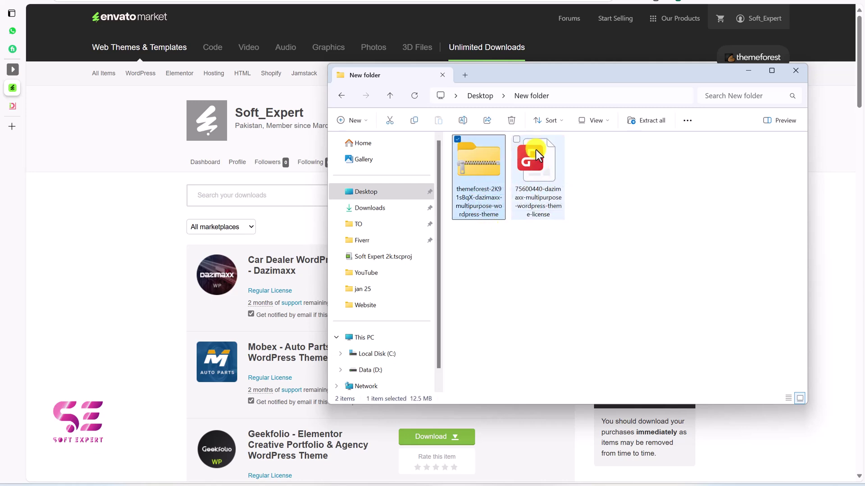
{"action": "right_click", "coordinate": [475, 164]}
{"action": "left_click", "coordinate": [501, 209]}
{"action": "left_click", "coordinate": [518, 336]}
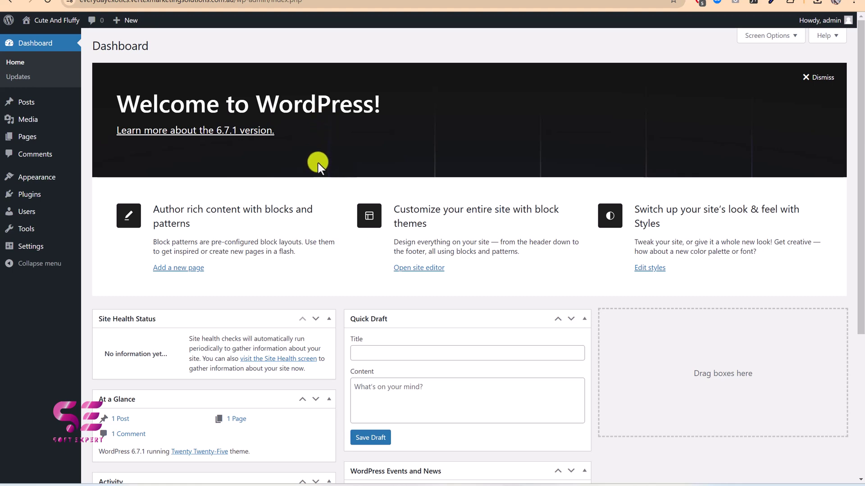
In the WordPress dashboard, try to upload and install dazimaxx-v-1.3.1-installable-theme.zip as a new theme.
{"action": "mouse_move", "coordinate": [58, 177]}
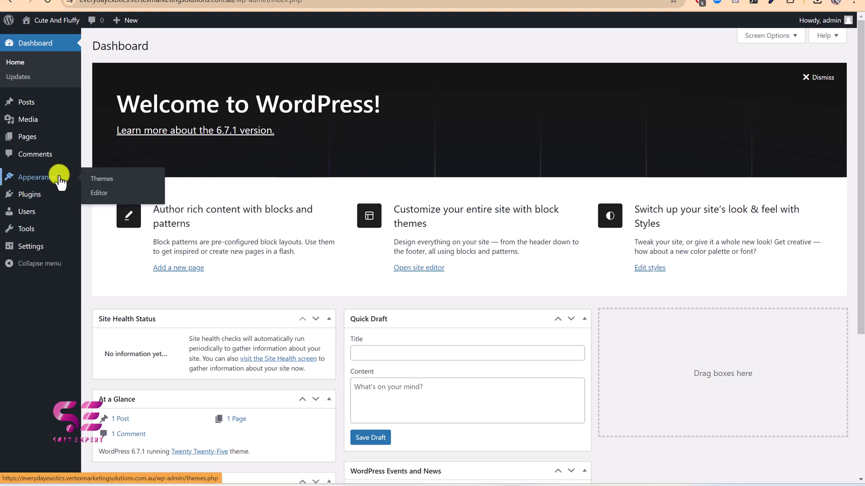
{"action": "left_click", "coordinate": [103, 185]}
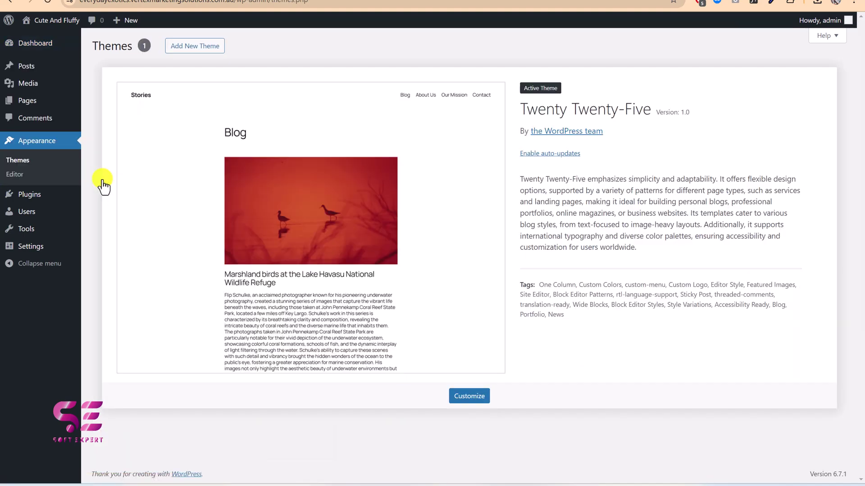
{"action": "left_click", "coordinate": [180, 49]}
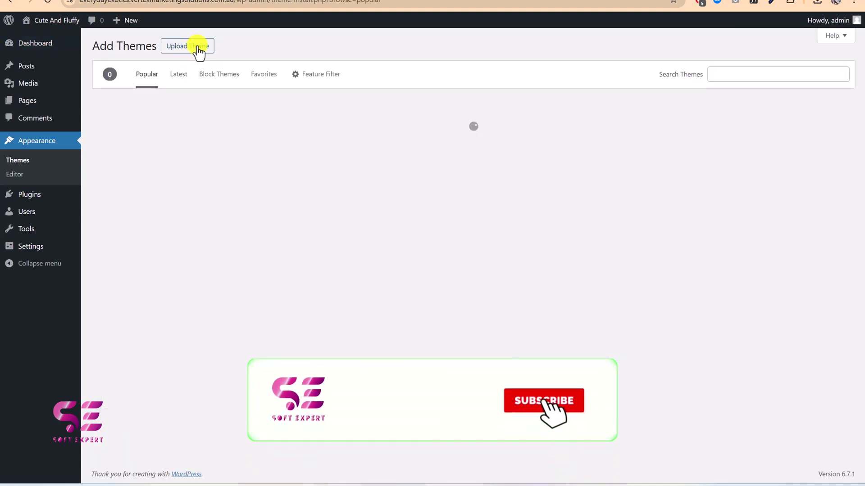
{"action": "left_click", "coordinate": [197, 47]}
{"action": "left_click", "coordinate": [400, 137]}
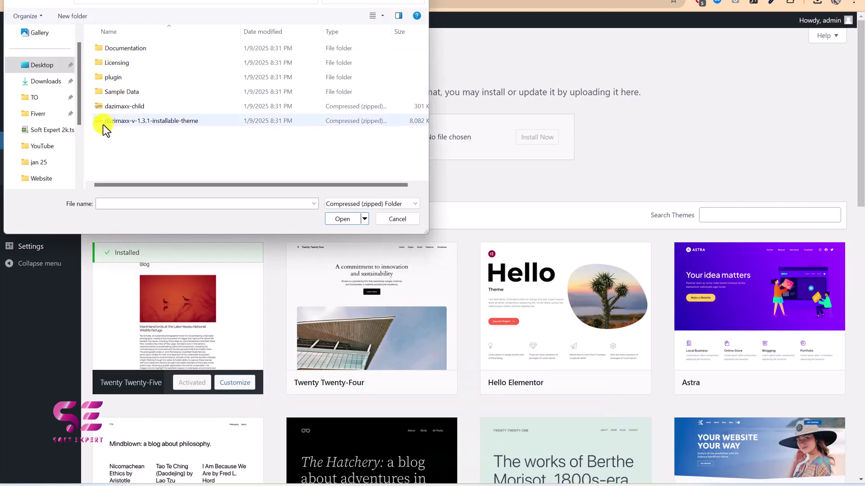
{"action": "left_click", "coordinate": [122, 121]}
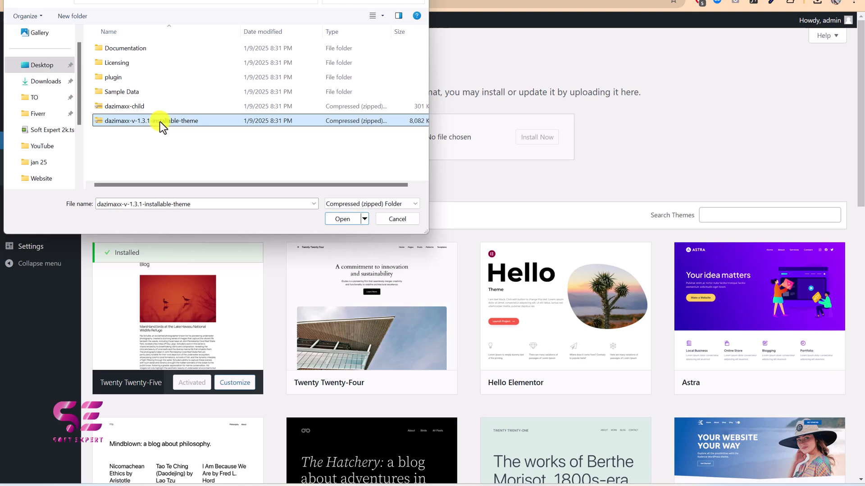
{"action": "left_click", "coordinate": [336, 218]}
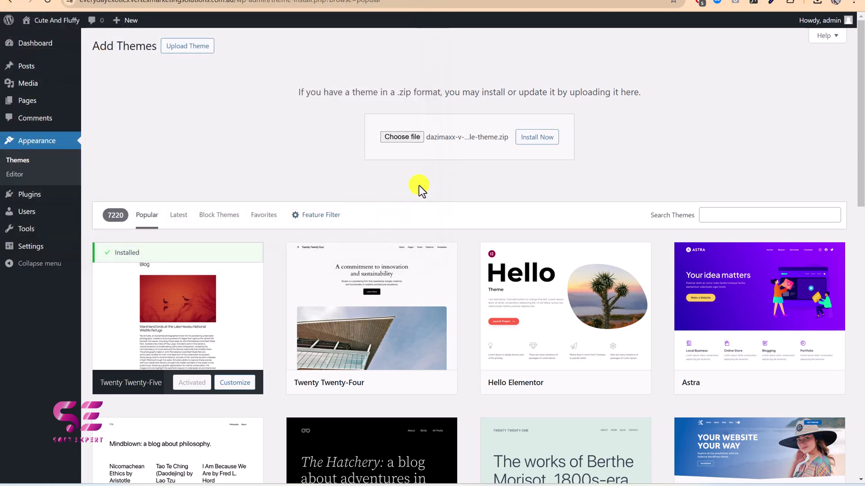
{"action": "left_click", "coordinate": [529, 139]}
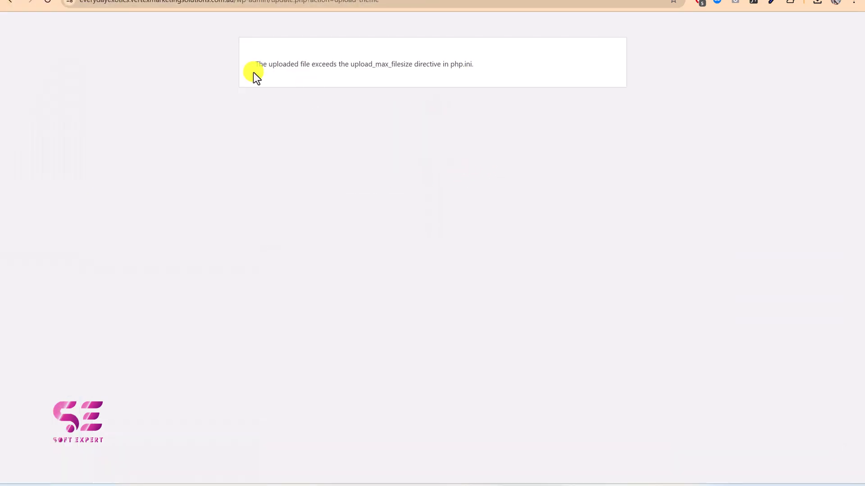
{"action": "left_click_drag", "start_coordinate": [255, 64], "coordinate": [415, 65]}
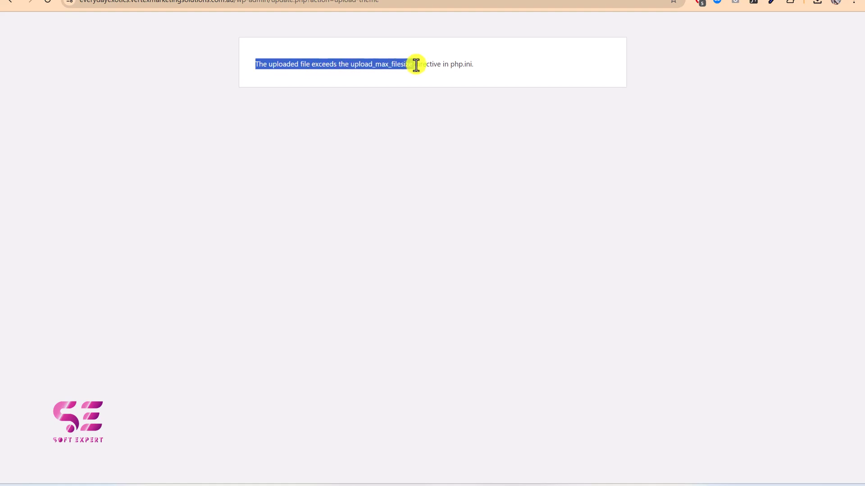
{"action": "left_click", "coordinate": [333, 74]}
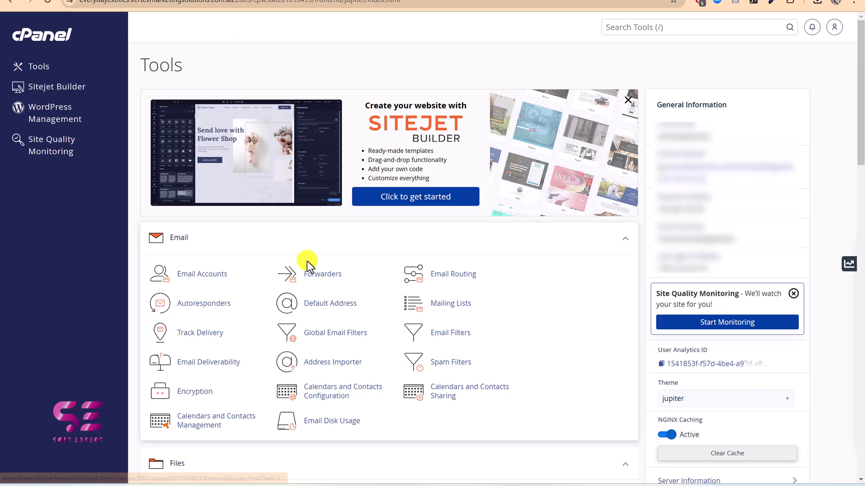
Switch to cPanel, search its tools for "mult" and open the MultiPHP INI Editor.
{"action": "scroll", "coordinate": [307, 261], "scroll_direction": "down", "scroll_amount": 2}
{"action": "scroll", "coordinate": [307, 261], "scroll_direction": "down", "scroll_amount": 15}
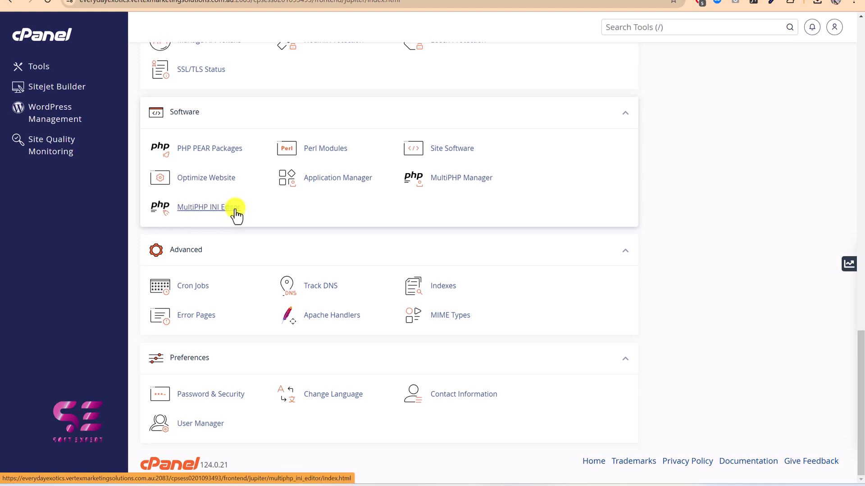
{"action": "left_click", "coordinate": [630, 30]}
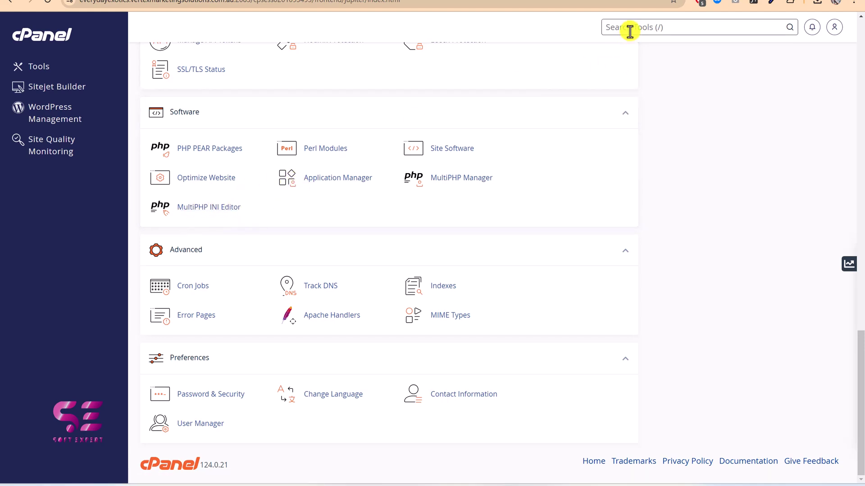
{"action": "type", "text": "mult"}
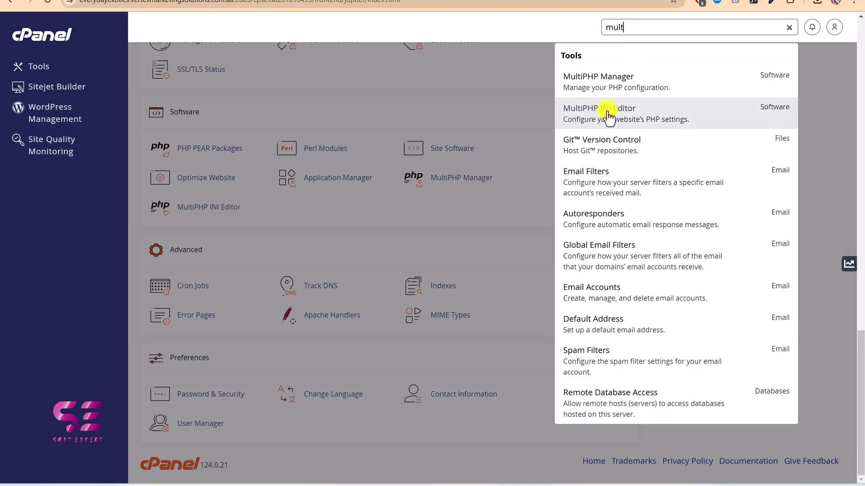
{"action": "left_click", "coordinate": [593, 116]}
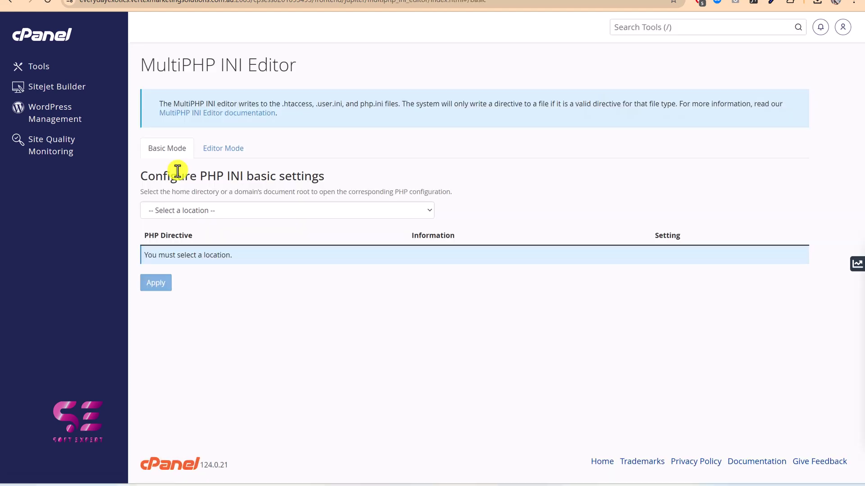
Load the PHP INI basic settings for everydayexotics.vertexmarketingsolutions.com.au and match the upload_max_filesize directive against the WordPress upload error.
{"action": "left_click", "coordinate": [183, 211]}
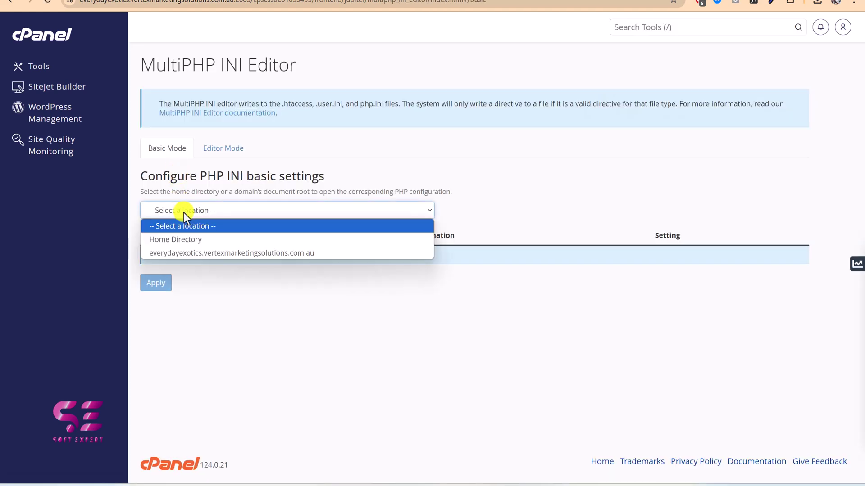
{"action": "left_click", "coordinate": [187, 252]}
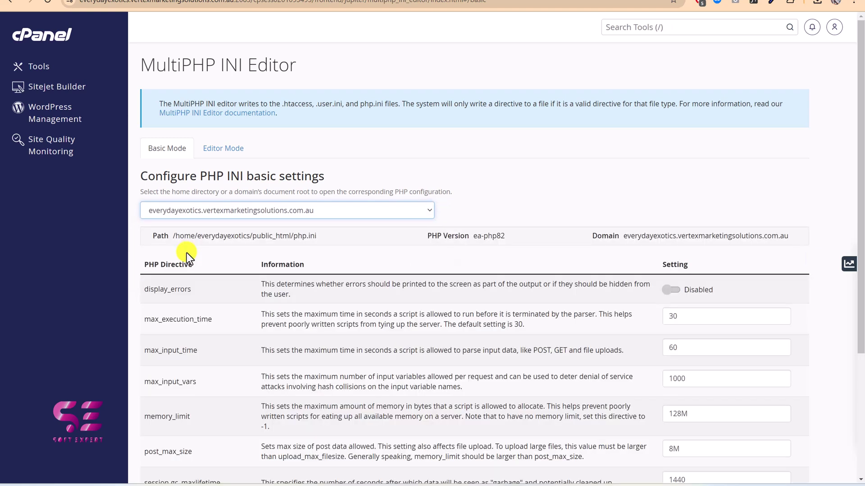
{"action": "scroll", "coordinate": [210, 309], "scroll_direction": "down", "scroll_amount": 4}
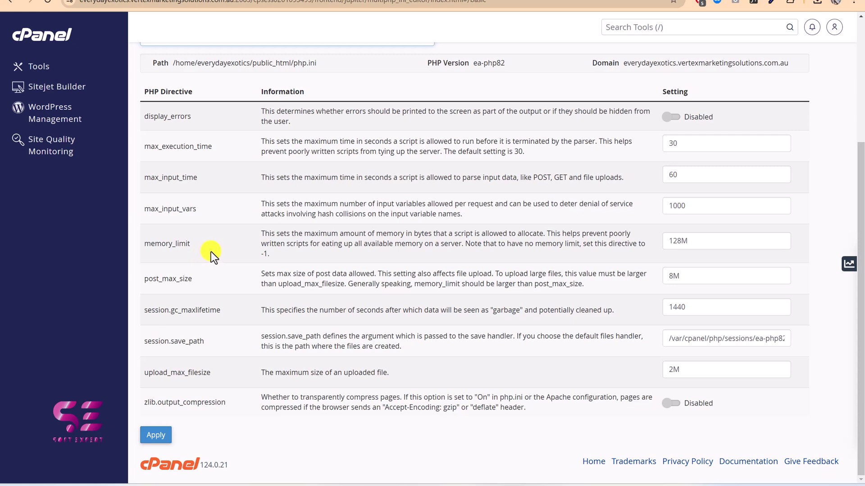
{"action": "left_click_drag", "start_coordinate": [146, 379], "coordinate": [212, 376]}
{"action": "left_click", "coordinate": [213, 375]}
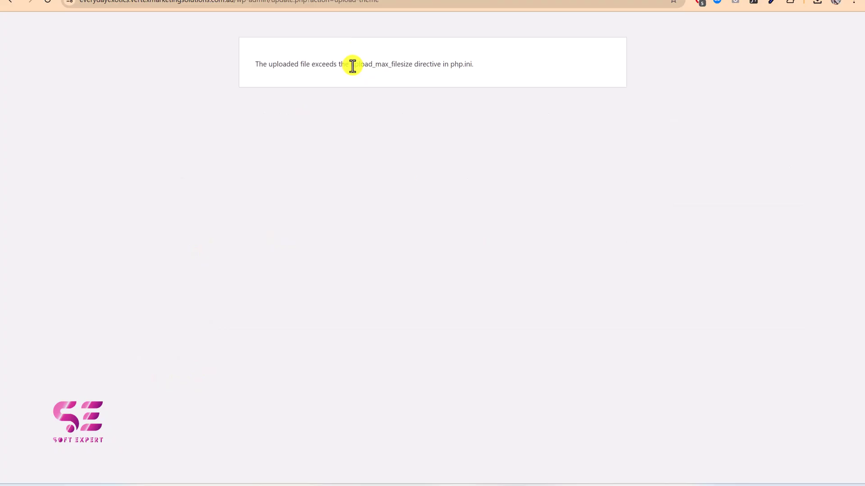
{"action": "left_click_drag", "start_coordinate": [352, 64], "coordinate": [412, 66]}
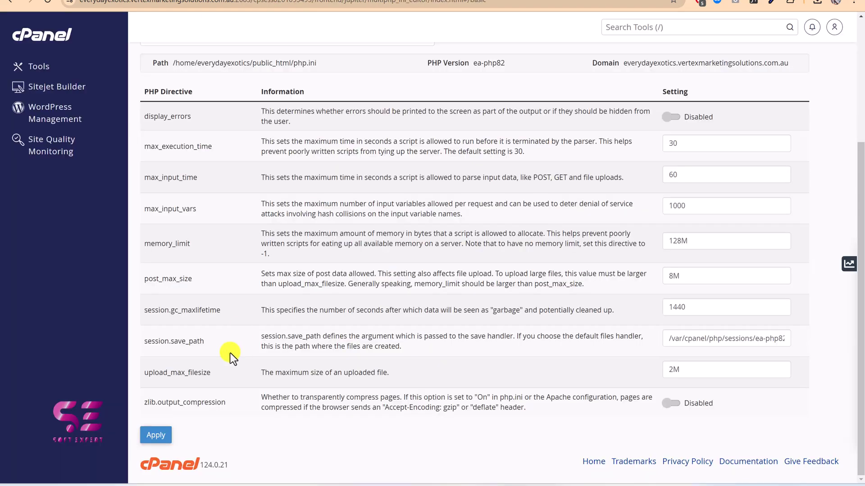
Set the upload_max_filesize directive to 64M and apply the PHP settings.
{"action": "double_click", "coordinate": [673, 370]}
{"action": "key", "text": "BackSpace"}
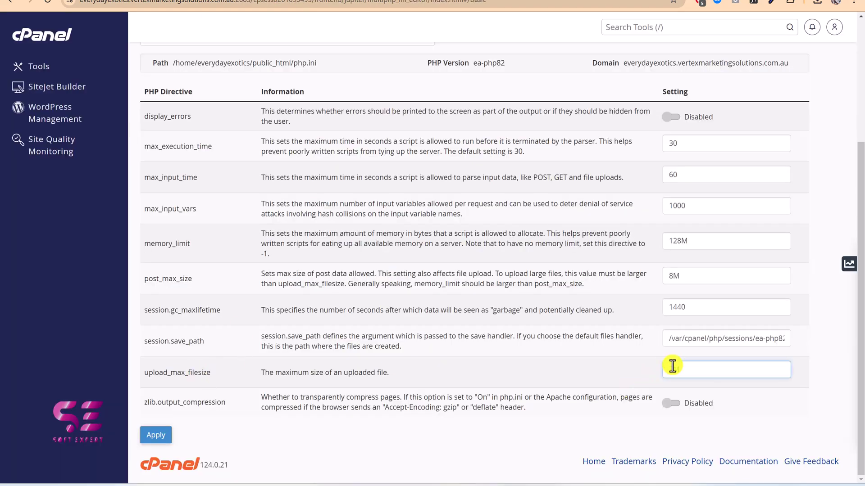
{"action": "type", "text": "2M"}
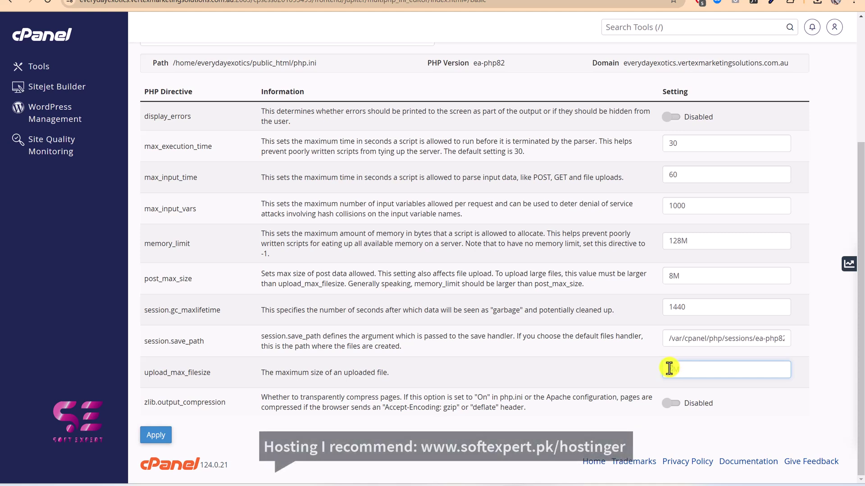
{"action": "type", "text": "0"}
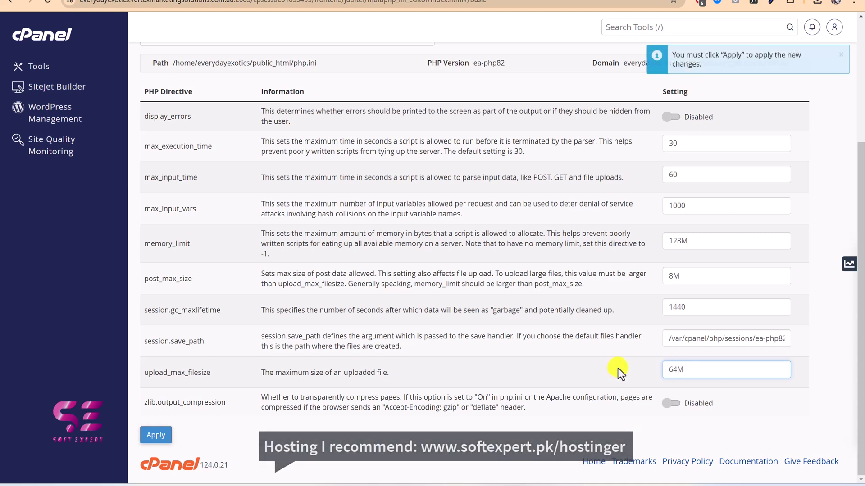
{"action": "left_click", "coordinate": [168, 434]}
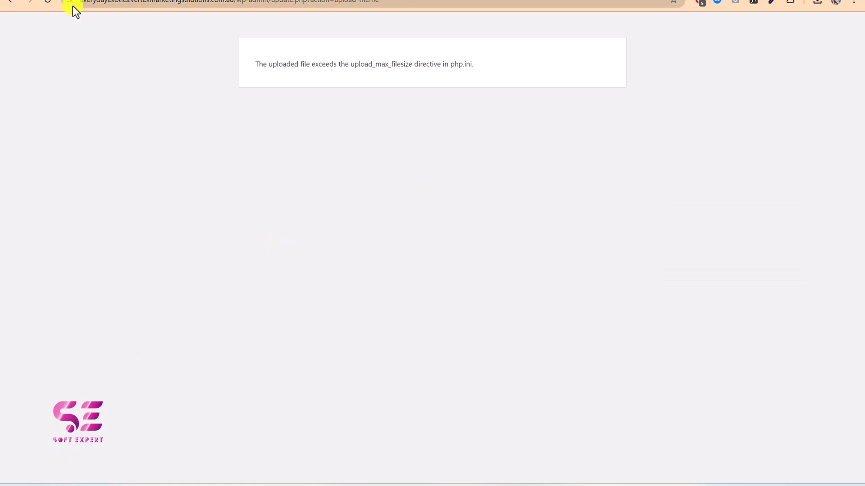
Return to the WordPress theme upload page and resubmit the Dazimaxx theme installation.
{"action": "left_click", "coordinate": [48, 2]}
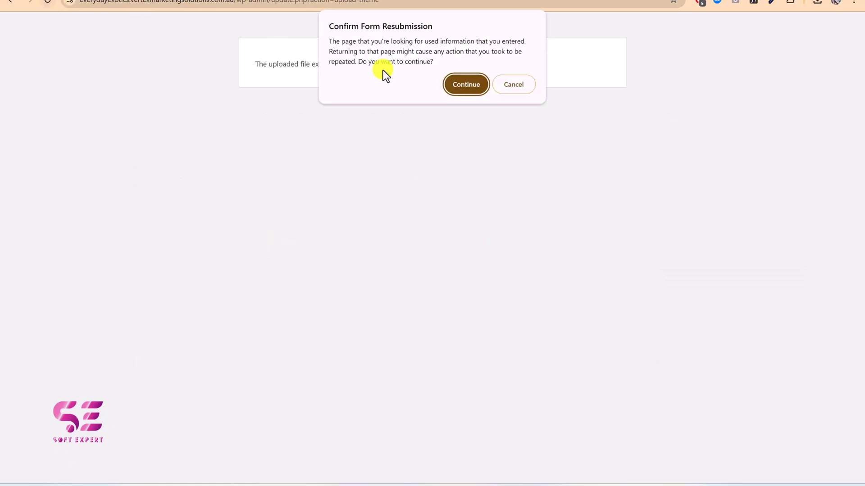
{"action": "left_click", "coordinate": [465, 84]}
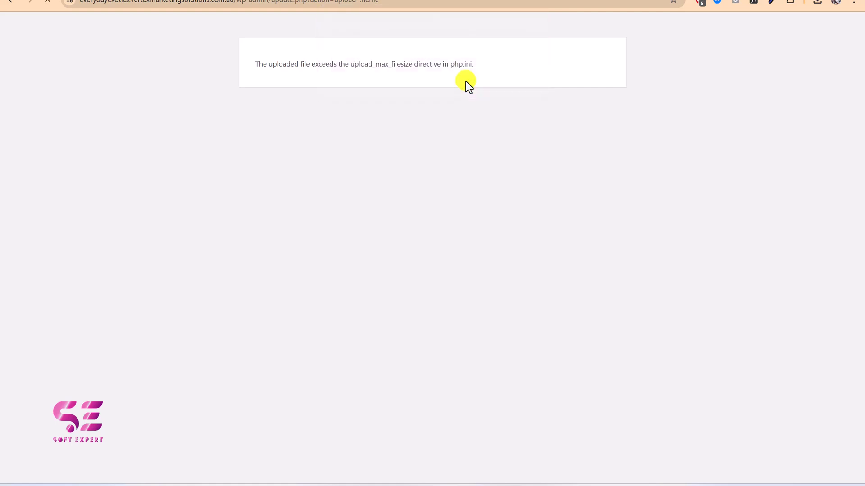
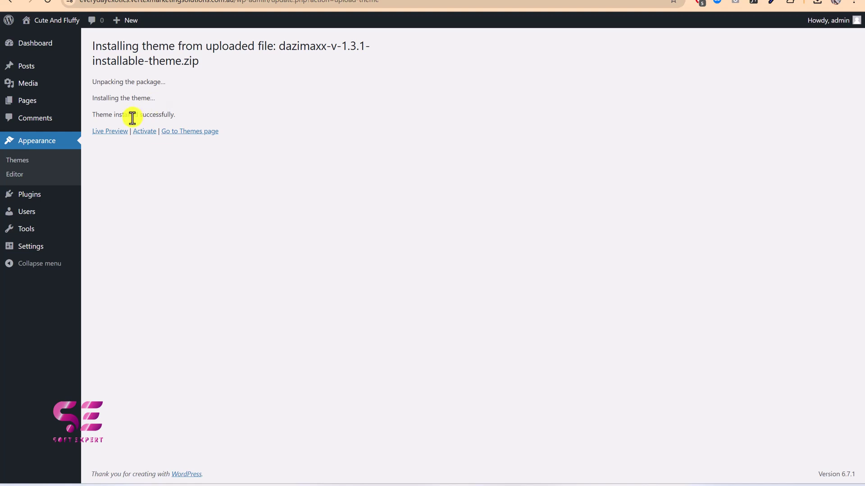
Upload the dazimaxx-child zip as a new theme, then install and activate the child theme.
{"action": "left_click", "coordinate": [46, 158]}
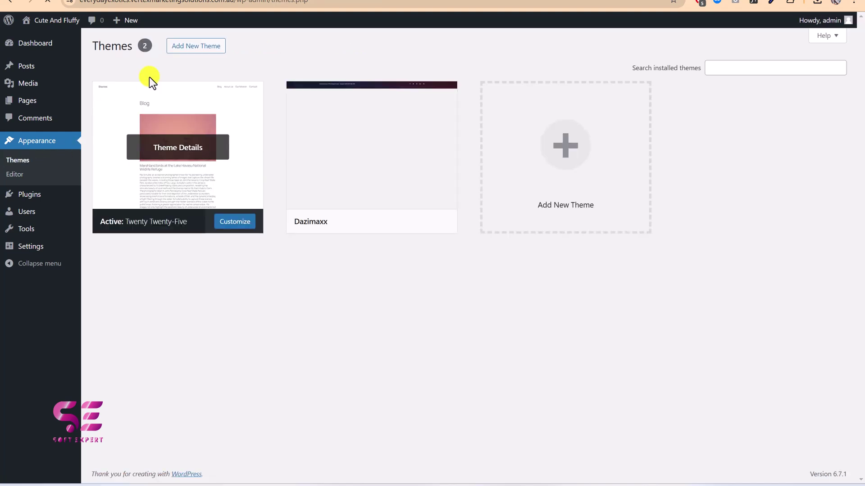
{"action": "left_click", "coordinate": [185, 51]}
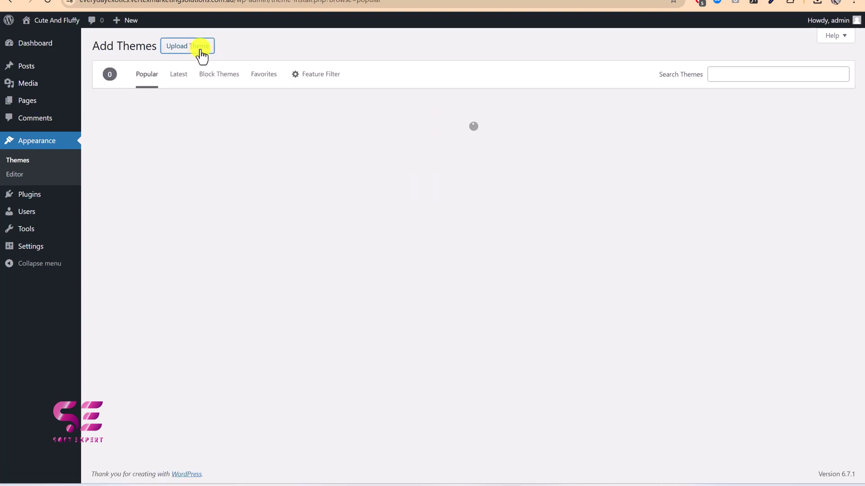
{"action": "left_click", "coordinate": [197, 49]}
{"action": "left_click", "coordinate": [393, 135]}
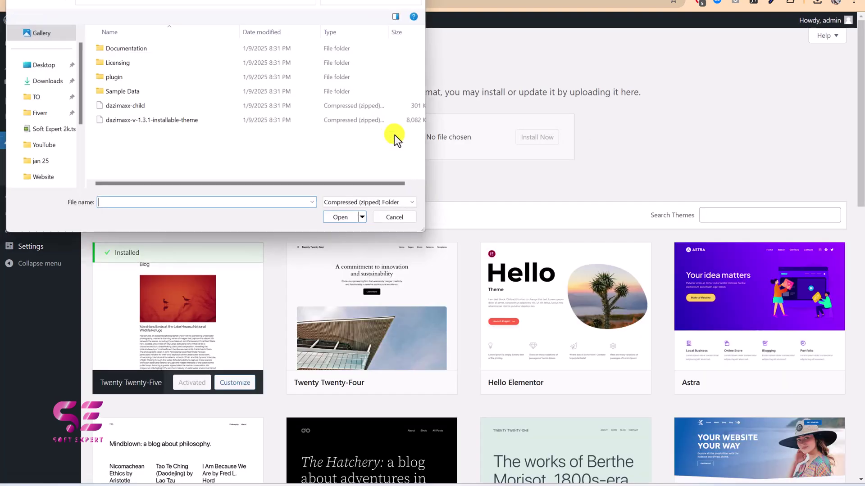
{"action": "left_click", "coordinate": [128, 108]}
{"action": "left_click", "coordinate": [347, 219]}
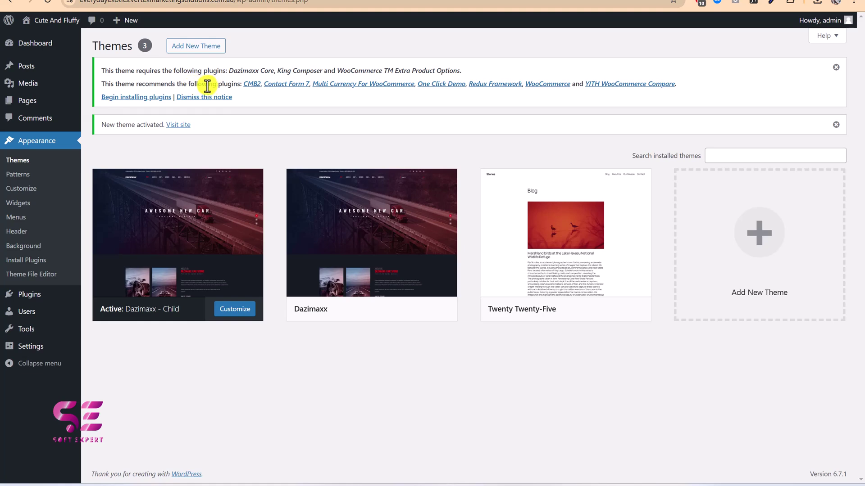
Begin the theme's plugin installation and run a bulk install on all listed required and recommended plugins.
{"action": "left_click", "coordinate": [150, 105]}
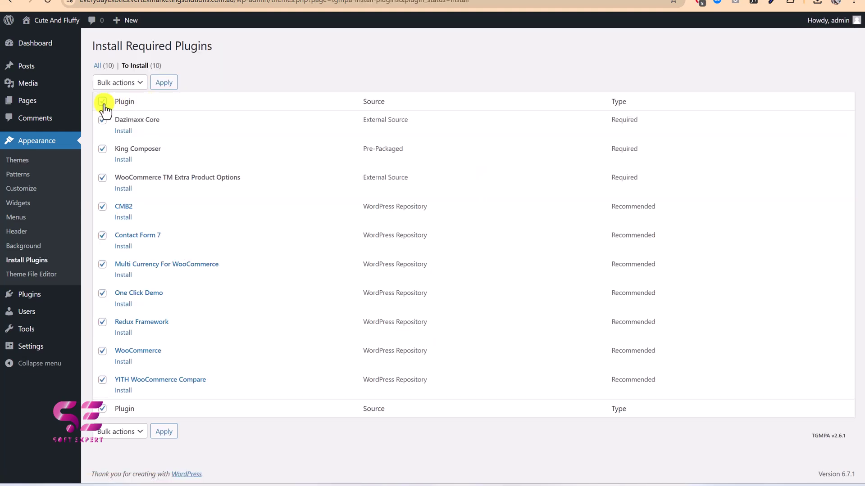
{"action": "left_click", "coordinate": [120, 83]}
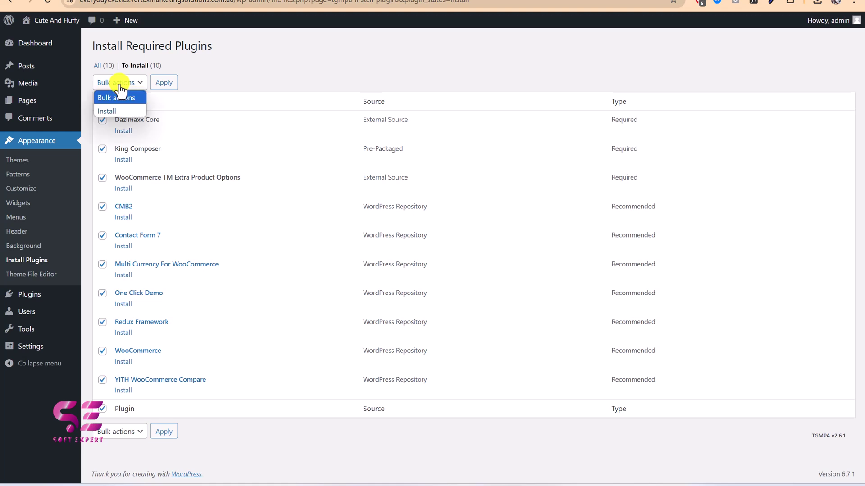
{"action": "left_click", "coordinate": [106, 111]}
{"action": "left_click", "coordinate": [165, 85]}
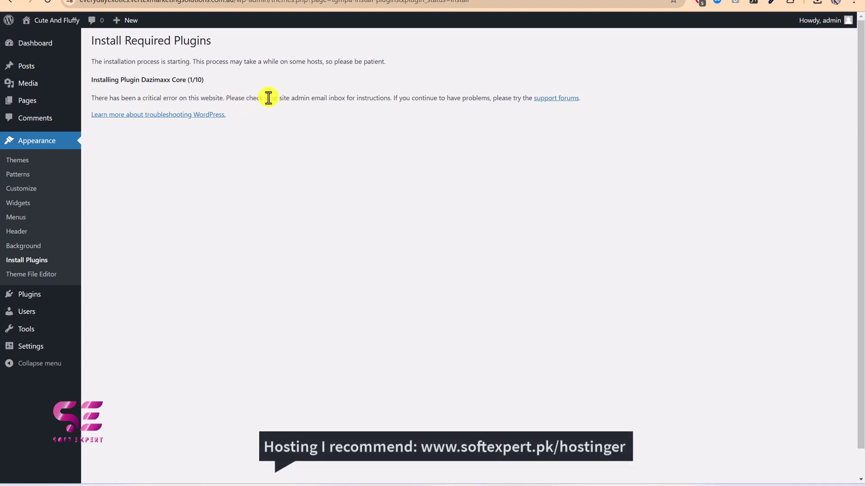
Return to the required plugins list, clear the bulk selection, and install King Composer and WooCommerce TM Extra Product Options individually.
{"action": "left_click", "coordinate": [7, 5]}
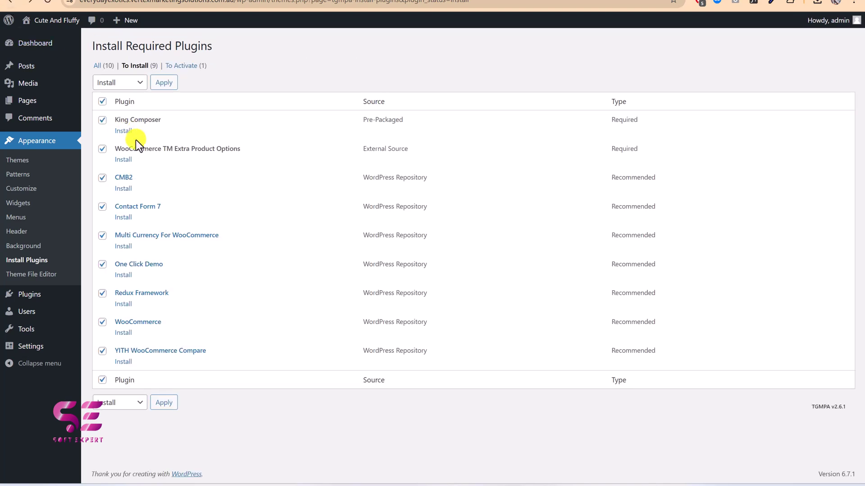
{"action": "left_click", "coordinate": [102, 102]}
{"action": "left_click", "coordinate": [123, 132]}
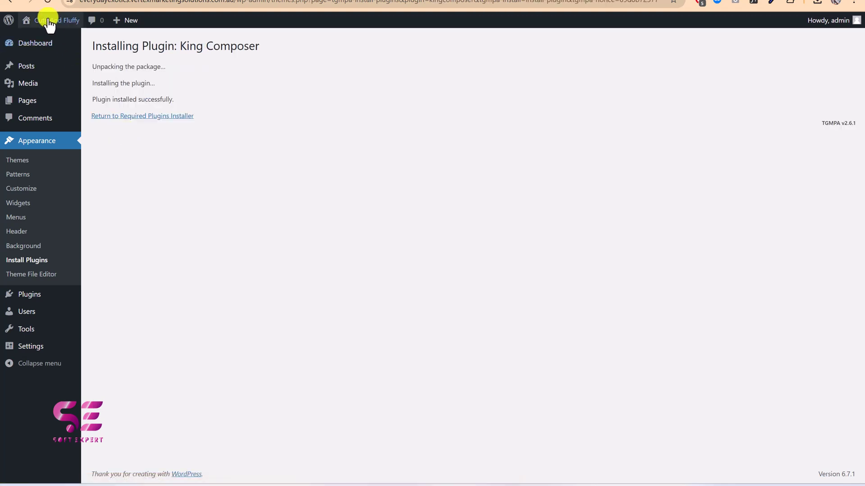
{"action": "left_click", "coordinate": [10, 2]}
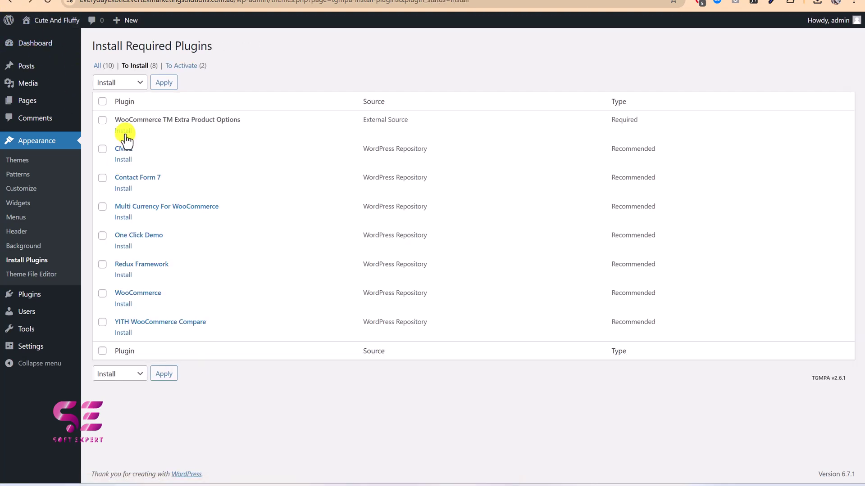
{"action": "left_click", "coordinate": [123, 131]}
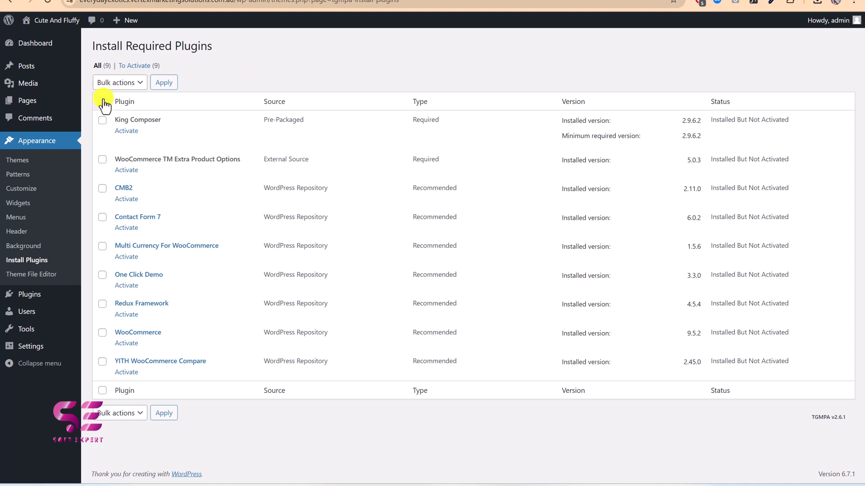
Bulk-activate all the installed theme plugins and return to the WordPress dashboard.
{"action": "left_click", "coordinate": [119, 83]}
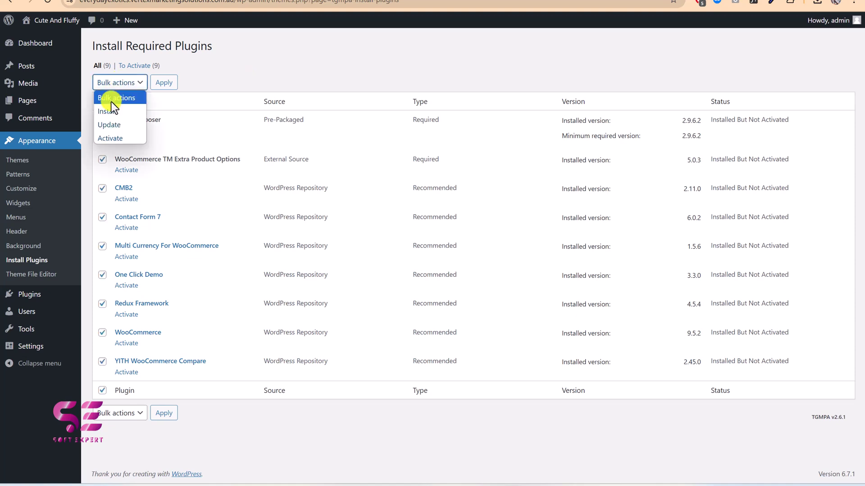
{"action": "left_click", "coordinate": [107, 133]}
{"action": "left_click", "coordinate": [165, 84]}
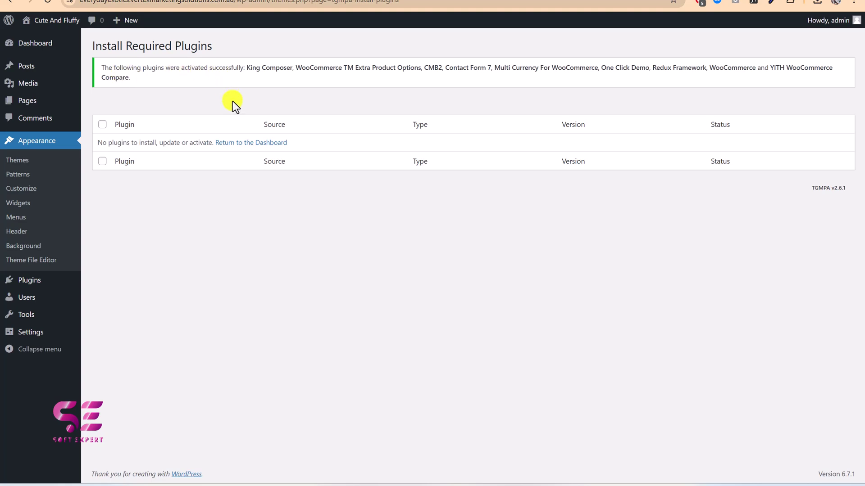
{"action": "left_click", "coordinate": [242, 142]}
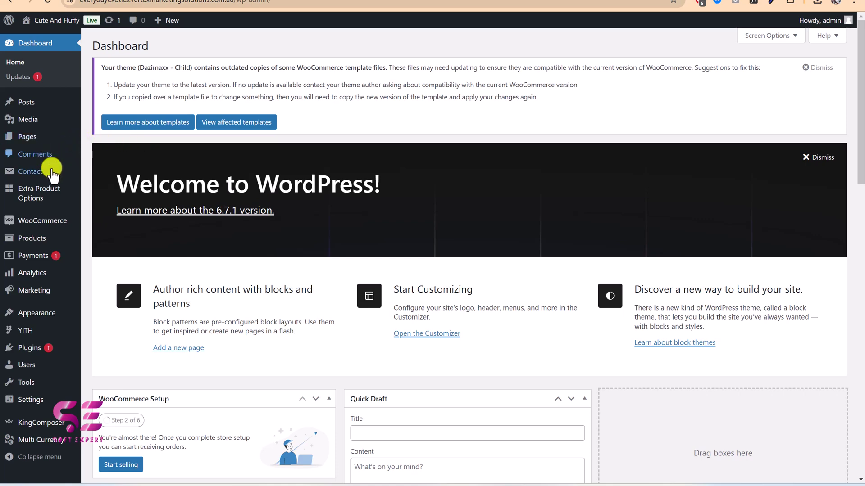
Look over the dashboard's added plugin sections and examine the site's front end before any demo content is imported.
{"action": "mouse_move", "coordinate": [52, 171]}
{"action": "scroll", "coordinate": [52, 173], "scroll_direction": "down", "scroll_amount": 1}
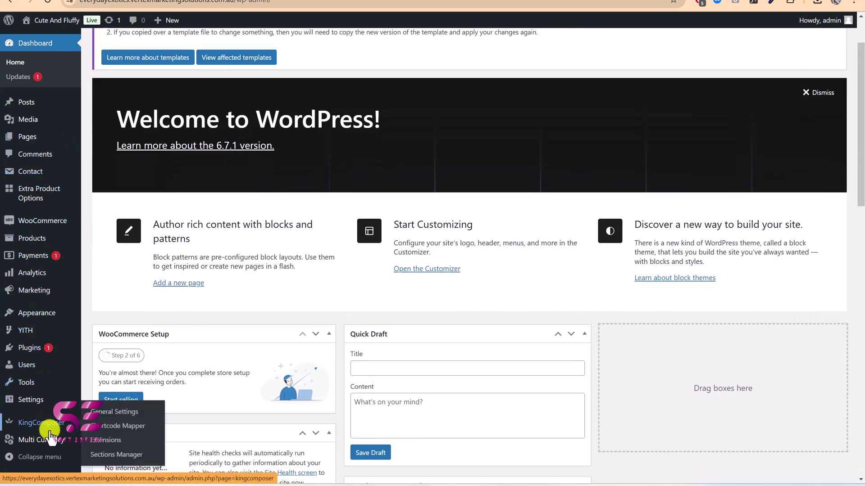
{"action": "scroll", "coordinate": [113, 175], "scroll_direction": "up", "scroll_amount": 1}
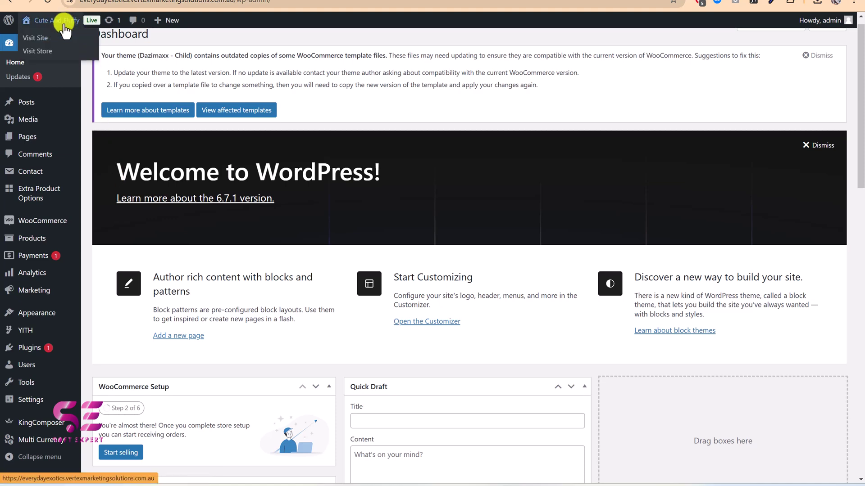
{"action": "right_click", "coordinate": [59, 36]}
{"action": "left_click", "coordinate": [86, 38]}
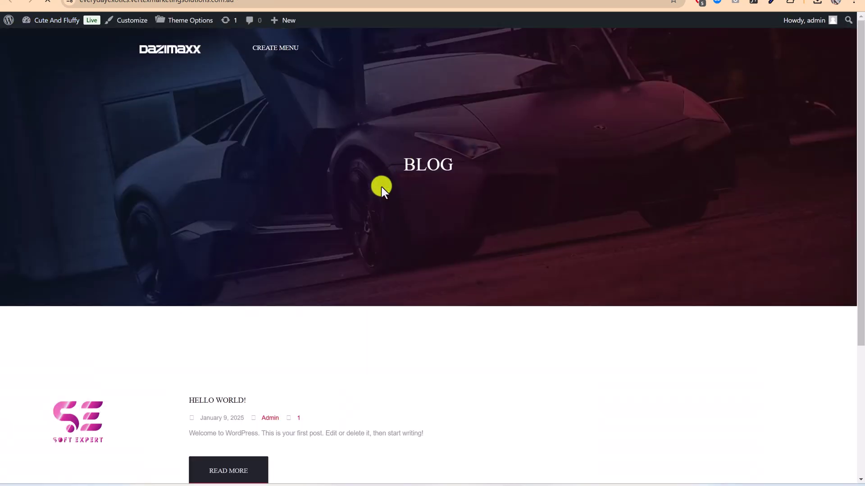
{"action": "scroll", "coordinate": [387, 238], "scroll_direction": "down", "scroll_amount": 3}
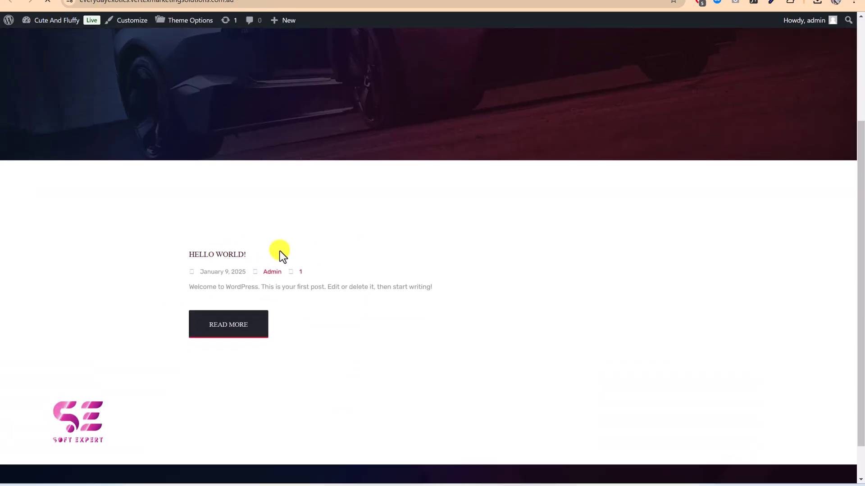
{"action": "scroll", "coordinate": [280, 250], "scroll_direction": "up", "scroll_amount": 3}
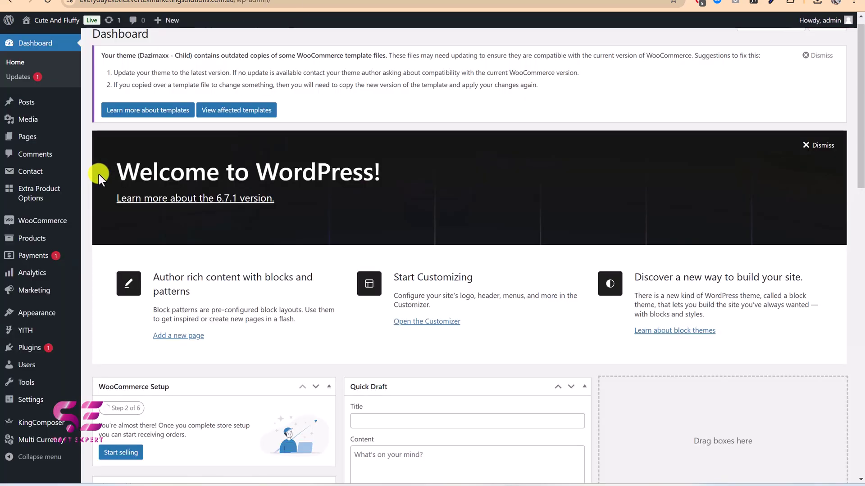
Import the Dazimaxx Standard Demo with One Click Demo Import, without adding the optional recommended plugins.
{"action": "mouse_move", "coordinate": [40, 312]}
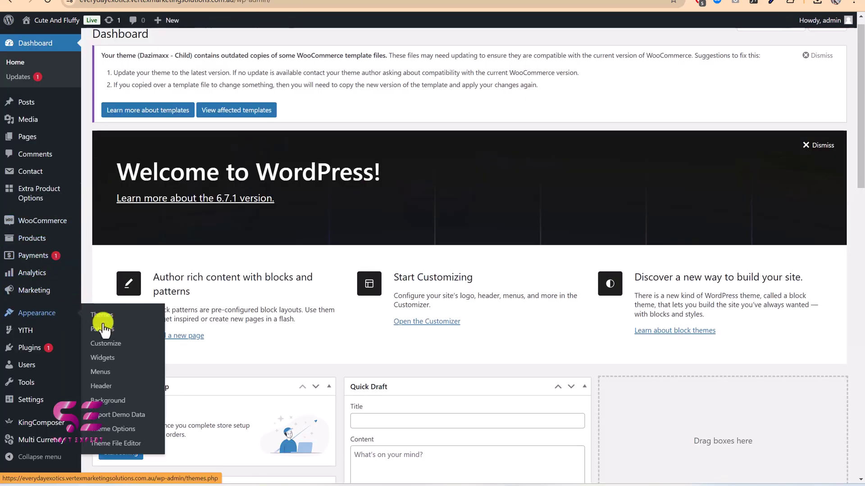
{"action": "left_click", "coordinate": [117, 414]}
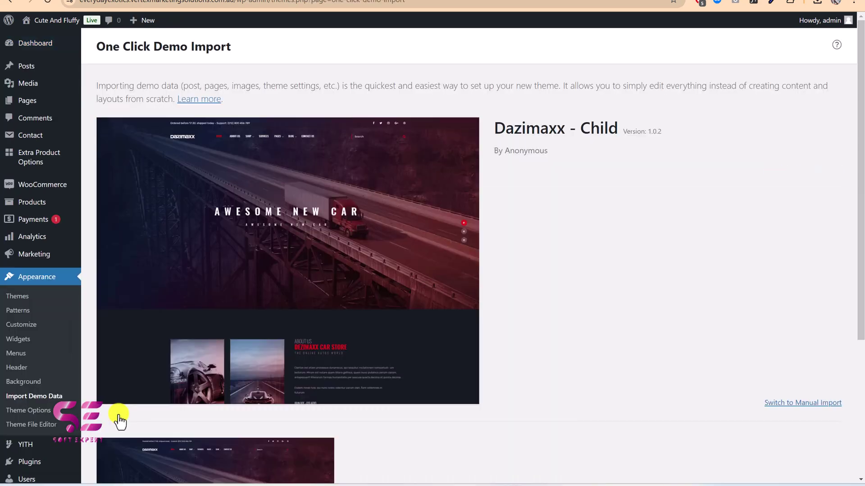
{"action": "scroll", "coordinate": [328, 308], "scroll_direction": "down", "scroll_amount": 4}
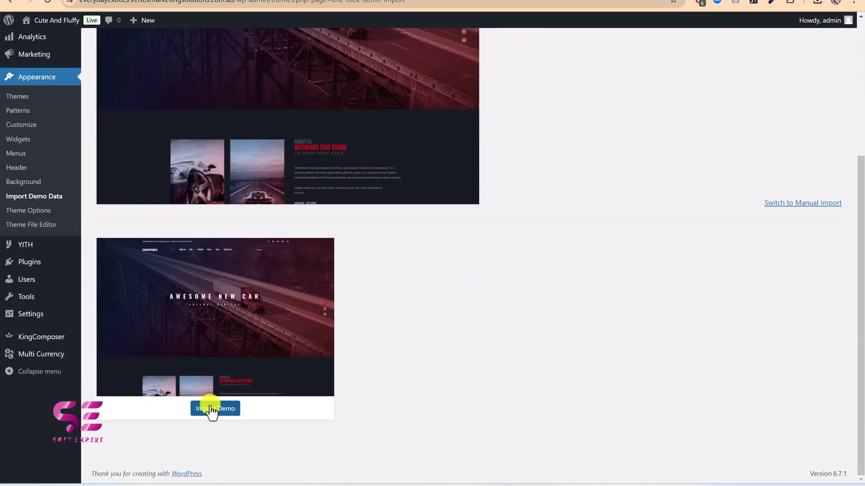
{"action": "left_click", "coordinate": [216, 409]}
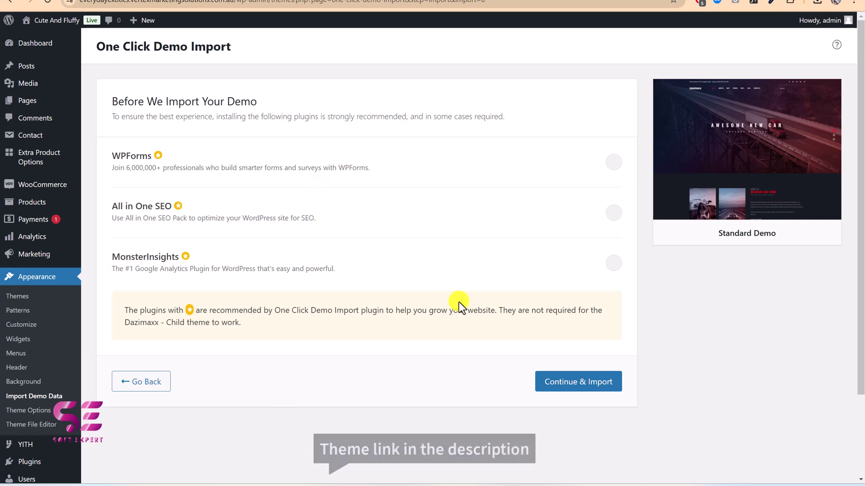
{"action": "left_click", "coordinate": [554, 382]}
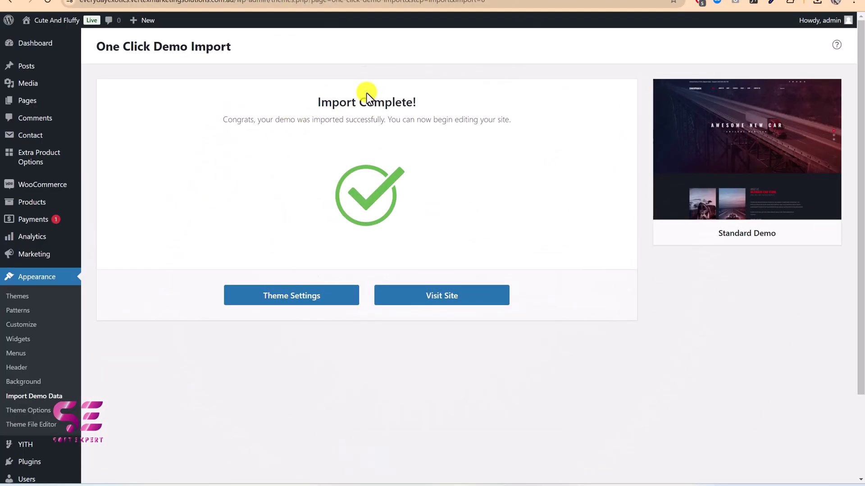
Visit the site and examine the imported home page's navigation, hero slides, services section and contact form.
{"action": "left_click", "coordinate": [412, 293]}
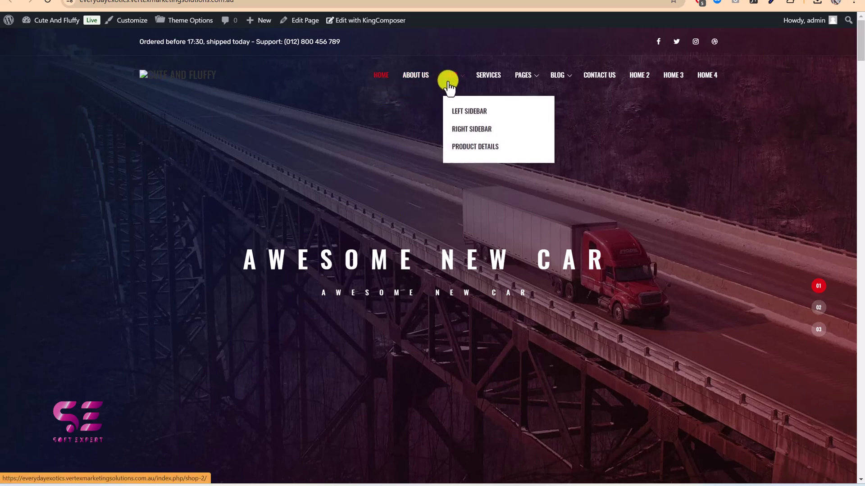
{"action": "mouse_move", "coordinate": [523, 76]}
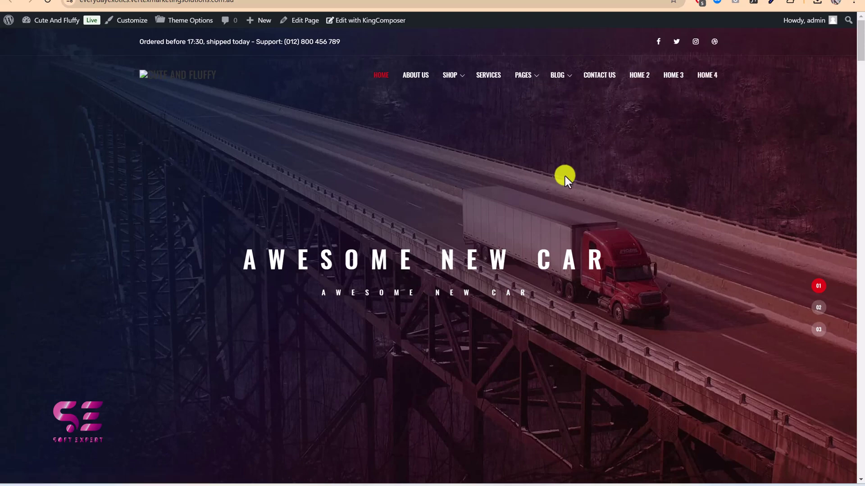
{"action": "left_click", "coordinate": [821, 308]}
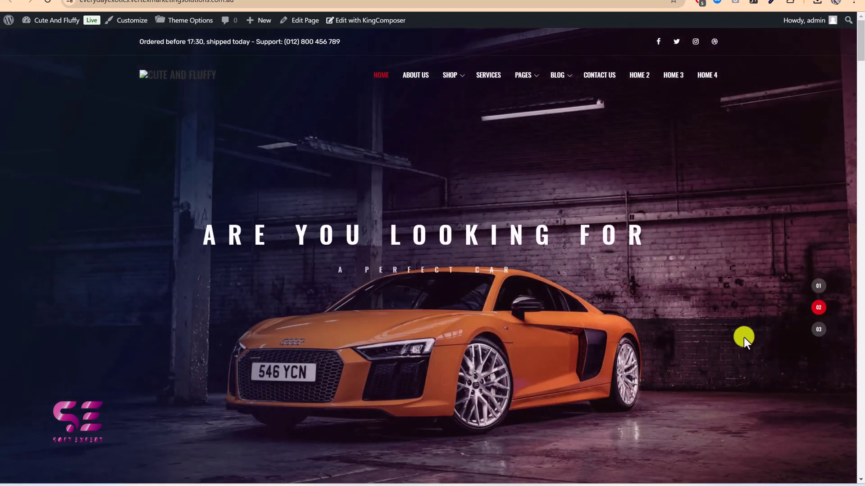
{"action": "scroll", "coordinate": [744, 336], "scroll_direction": "down", "scroll_amount": 10}
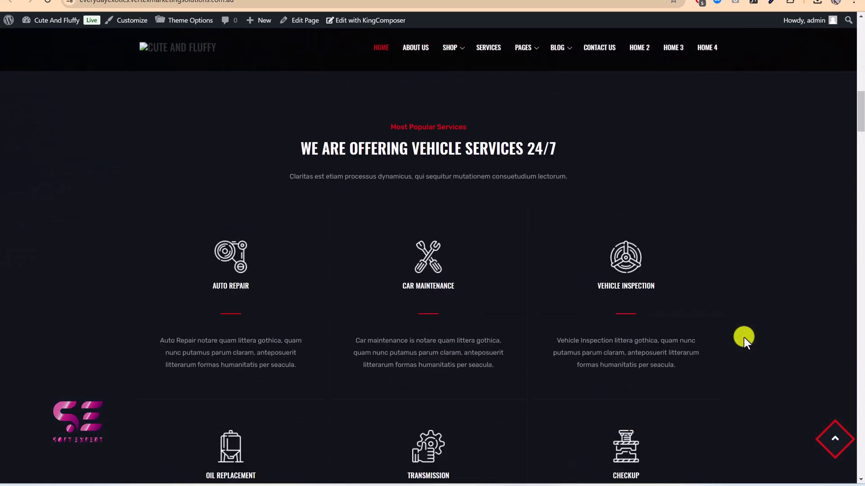
{"action": "scroll", "coordinate": [744, 336], "scroll_direction": "up", "scroll_amount": 4}
{"action": "scroll", "coordinate": [793, 257], "scroll_direction": "down", "scroll_amount": 2}
{"action": "left_click_drag", "start_coordinate": [860, 111], "coordinate": [860, 273]}
{"action": "scroll", "coordinate": [494, 242], "scroll_direction": "down", "scroll_amount": 15}
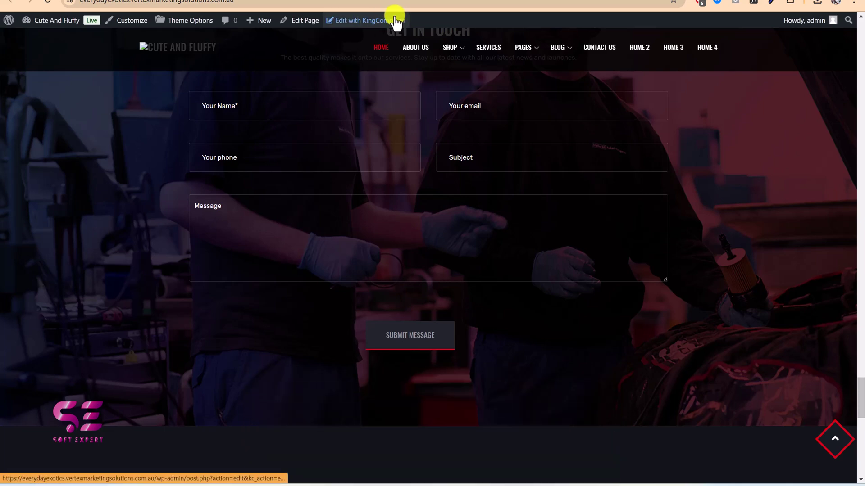
{"action": "scroll", "coordinate": [397, 93], "scroll_direction": "up", "scroll_amount": 6}
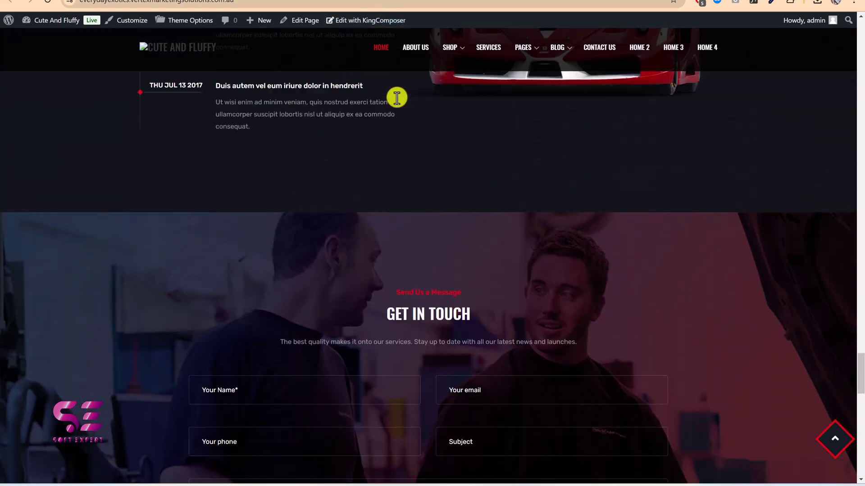
Open the Home page for editing with KingComposer and compare the slider styles in the Dazimaxx Hero Slider settings, keeping the first style.
{"action": "left_click", "coordinate": [356, 21]}
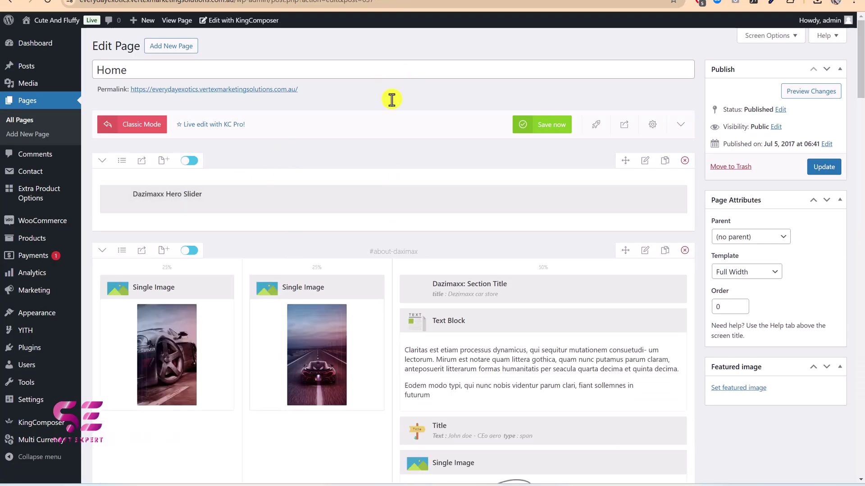
{"action": "mouse_move", "coordinate": [182, 191]}
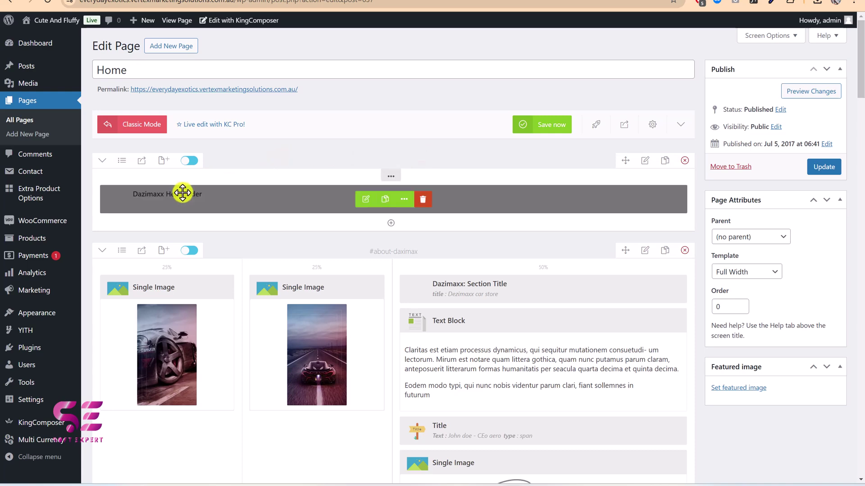
{"action": "left_click", "coordinate": [366, 200]}
{"action": "mouse_move", "coordinate": [418, 135]}
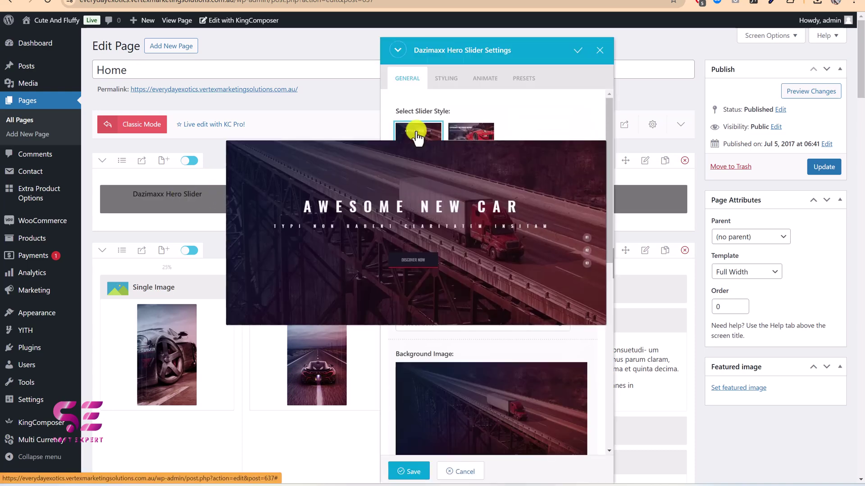
{"action": "mouse_move", "coordinate": [458, 138]}
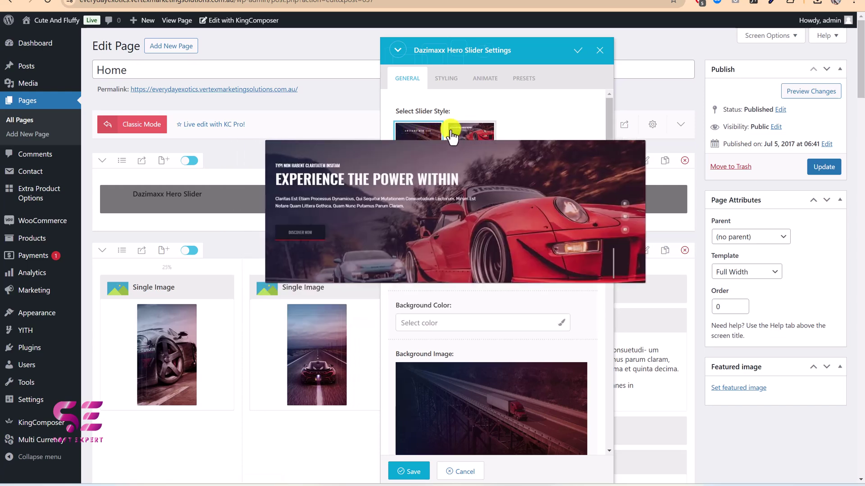
{"action": "left_click", "coordinate": [436, 134]}
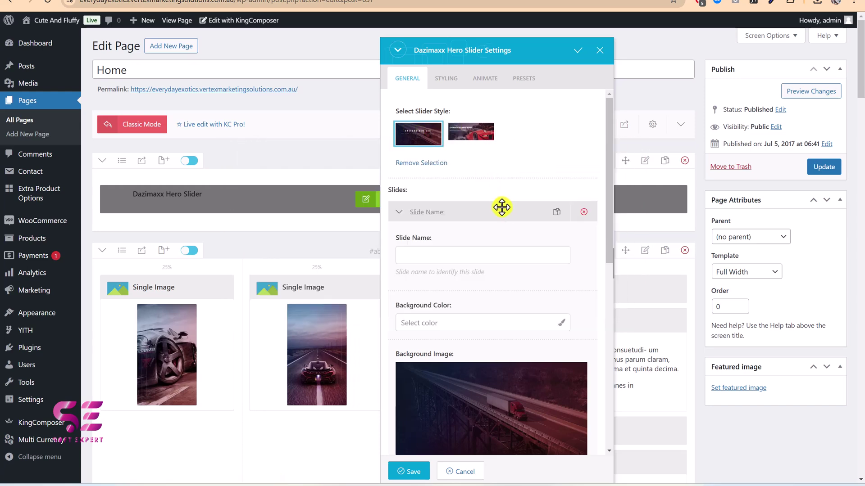
Review the first hero slide's background image, title, description and button settings, closing the image chooser without picking a new image.
{"action": "scroll", "coordinate": [433, 202], "scroll_direction": "down", "scroll_amount": 2}
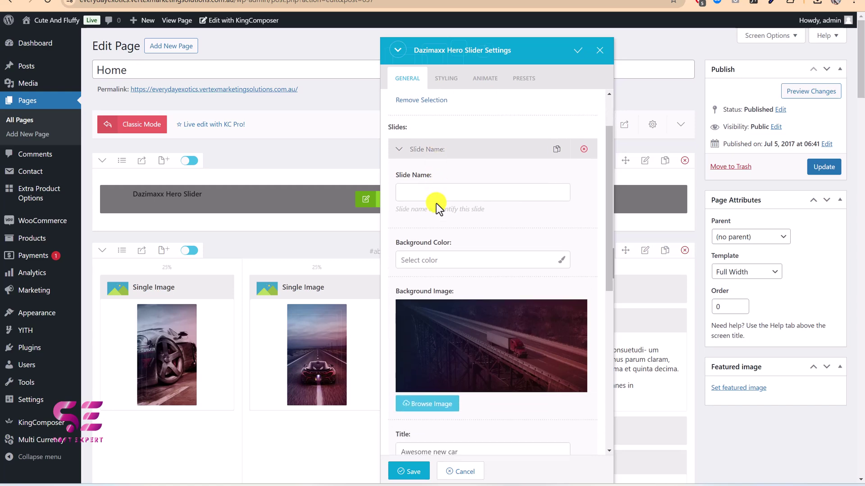
{"action": "scroll", "coordinate": [452, 200], "scroll_direction": "down", "scroll_amount": 2}
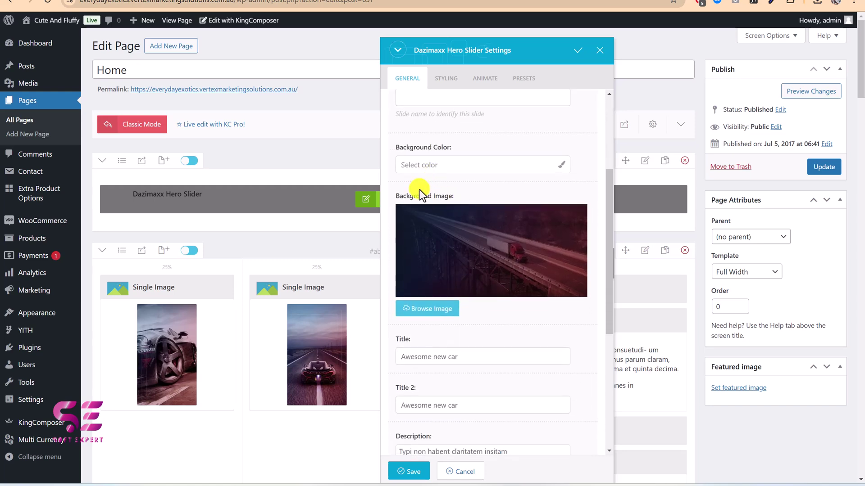
{"action": "left_click", "coordinate": [464, 251]}
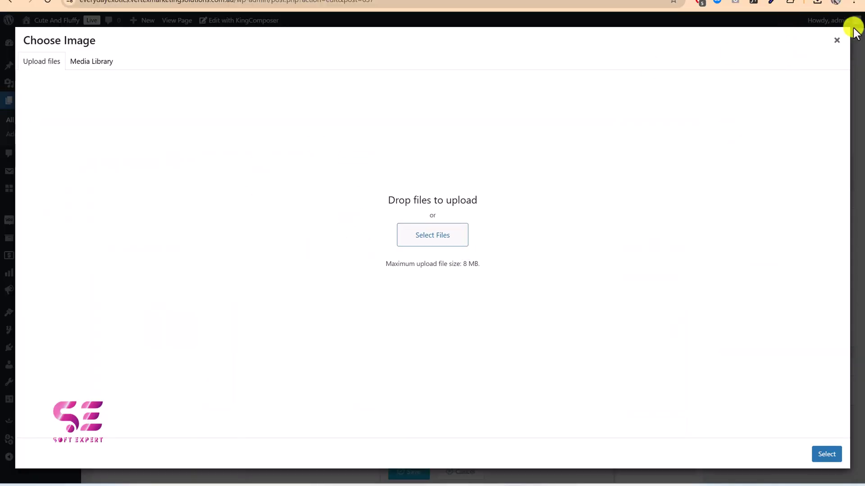
{"action": "left_click", "coordinate": [837, 40]}
{"action": "scroll", "coordinate": [471, 266], "scroll_direction": "down", "scroll_amount": 1}
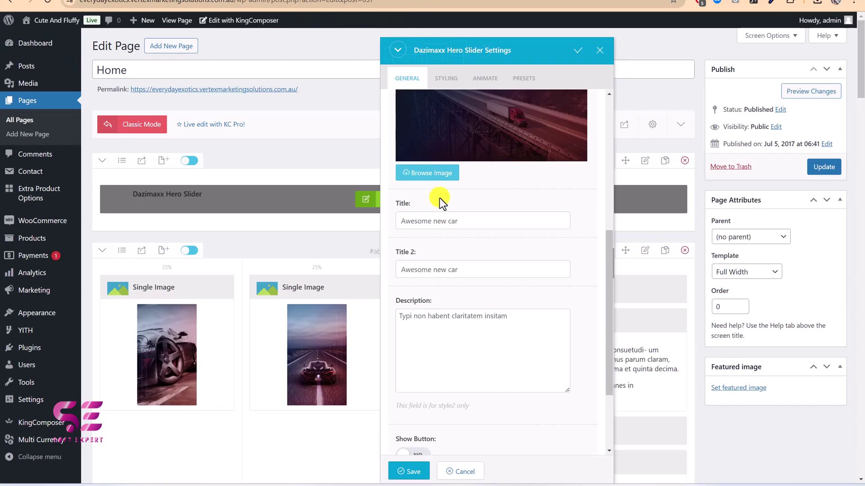
{"action": "left_click_drag", "start_coordinate": [468, 223], "coordinate": [404, 223]}
{"action": "scroll", "coordinate": [434, 279], "scroll_direction": "down", "scroll_amount": 3}
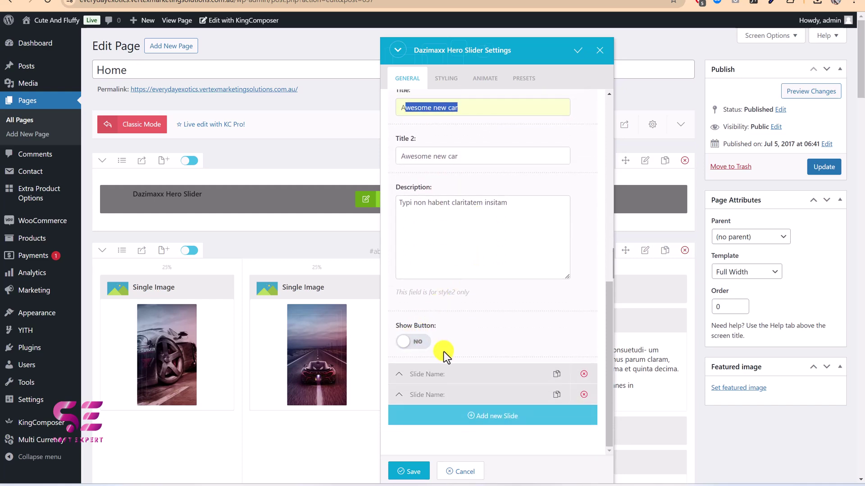
Expand the second hero slide and review its background image, both titles, description, button text and button link.
{"action": "scroll", "coordinate": [444, 352], "scroll_direction": "down", "scroll_amount": 1}
{"action": "left_click", "coordinate": [439, 373]}
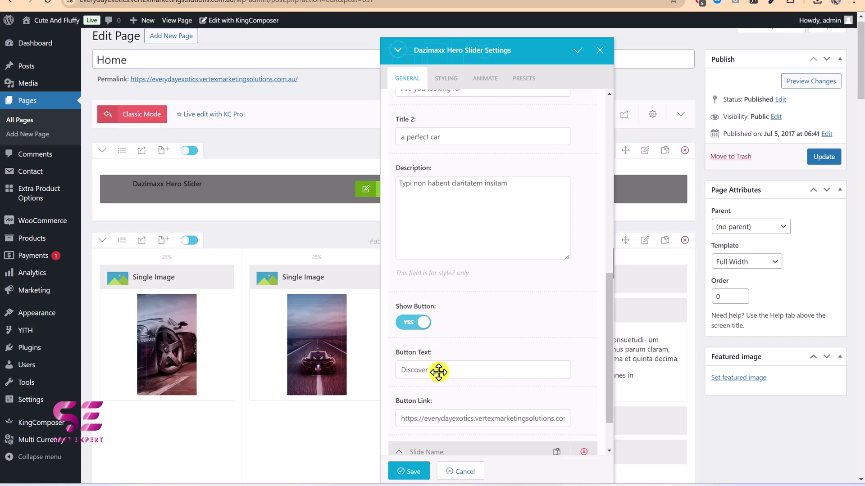
{"action": "scroll", "coordinate": [439, 371], "scroll_direction": "up", "scroll_amount": 5}
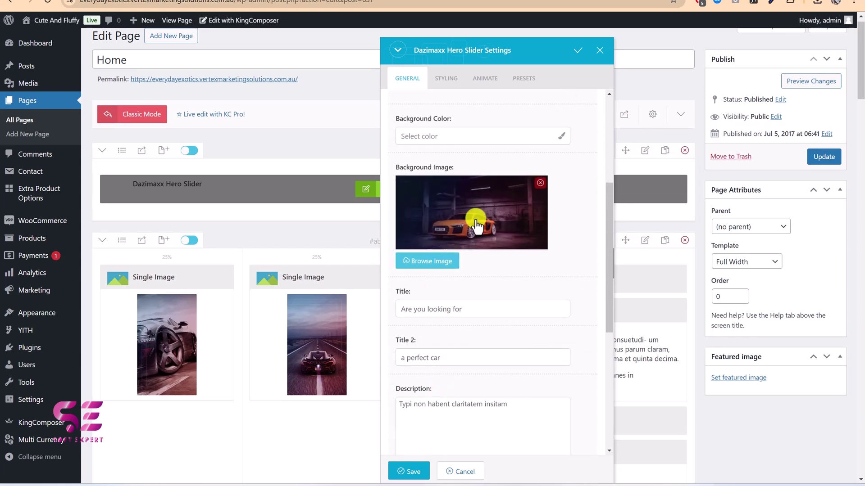
{"action": "scroll", "coordinate": [474, 222], "scroll_direction": "down", "scroll_amount": 5}
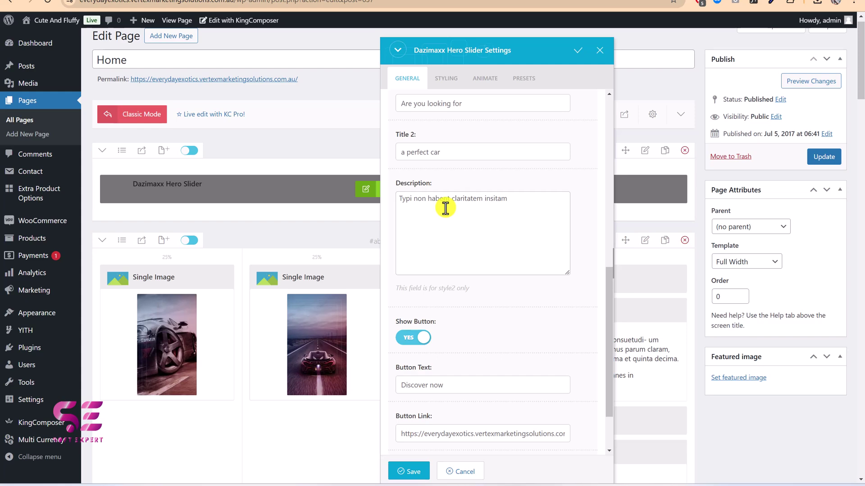
Look through the hero slider's styling, animation and preset options, and close its settings without saving.
{"action": "left_click", "coordinate": [445, 92]}
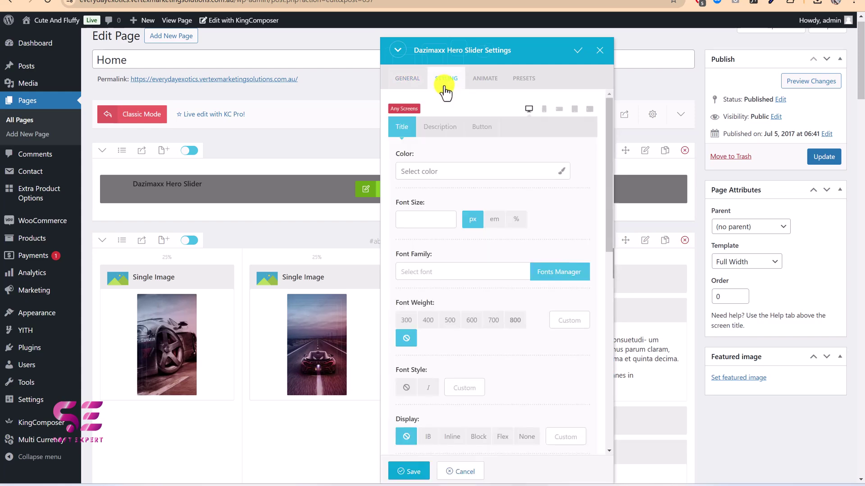
{"action": "left_click", "coordinate": [482, 87]}
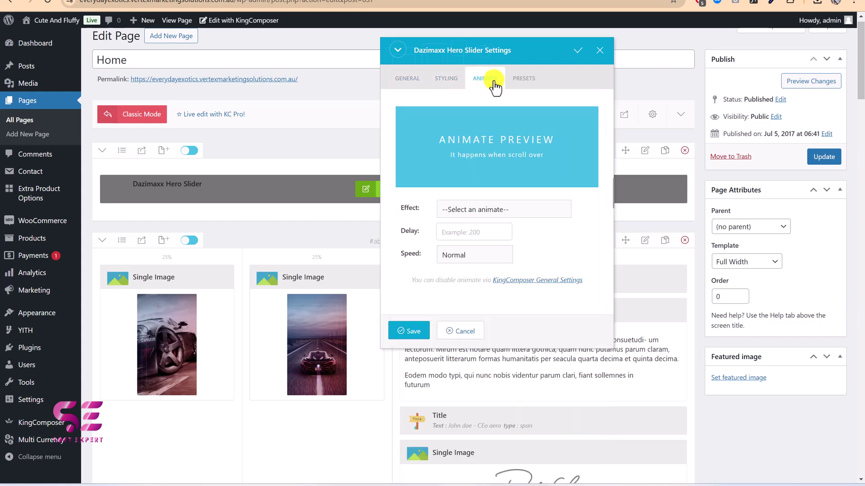
{"action": "left_click", "coordinate": [525, 89]}
{"action": "left_click", "coordinate": [599, 50]}
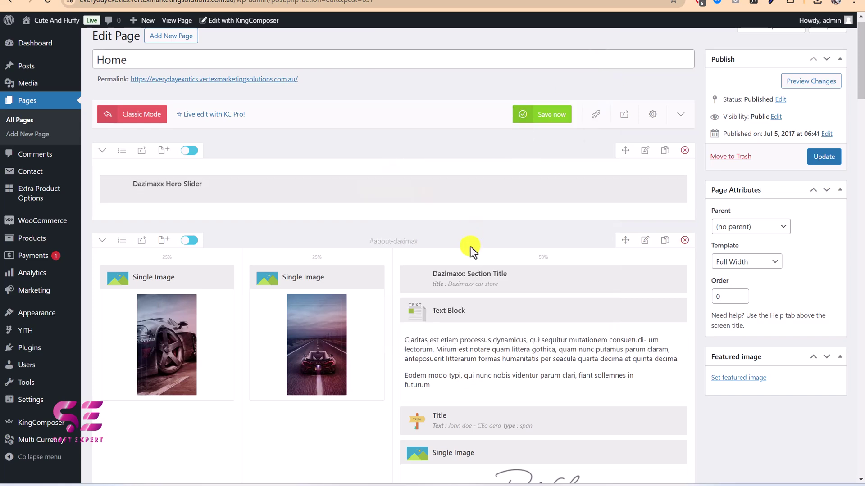
Compare the Home page's about section in the KingComposer editor with the same section on the live home page.
{"action": "scroll", "coordinate": [470, 247], "scroll_direction": "down", "scroll_amount": 2}
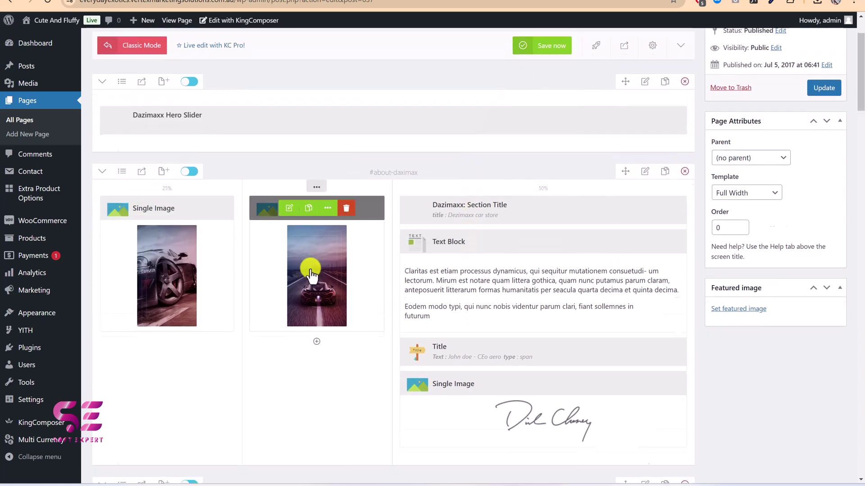
{"action": "mouse_move", "coordinate": [158, 249]}
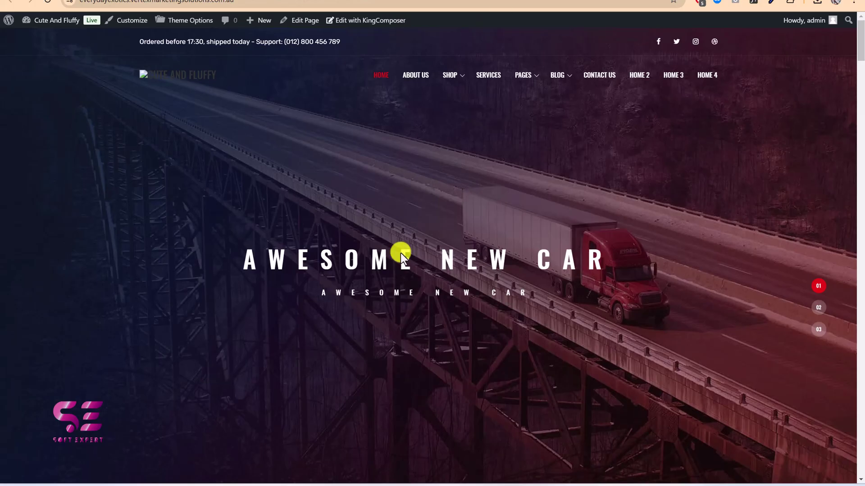
{"action": "scroll", "coordinate": [401, 253], "scroll_direction": "down", "scroll_amount": 10}
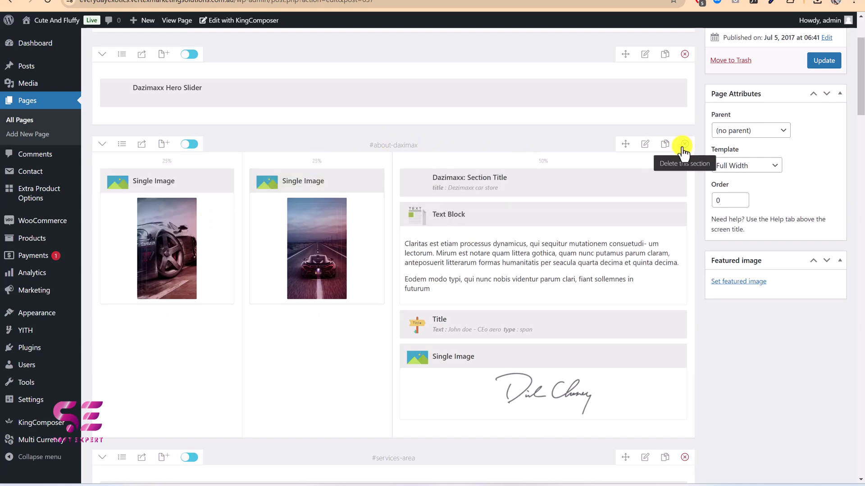
{"action": "scroll", "coordinate": [379, 233], "scroll_direction": "down", "scroll_amount": 6}
{"action": "mouse_move", "coordinate": [179, 221]}
{"action": "left_mouse_down"}
{"action": "mouse_move", "coordinate": [260, 305]}
{"action": "mouse_move", "coordinate": [189, 216]}
{"action": "left_mouse_up"}
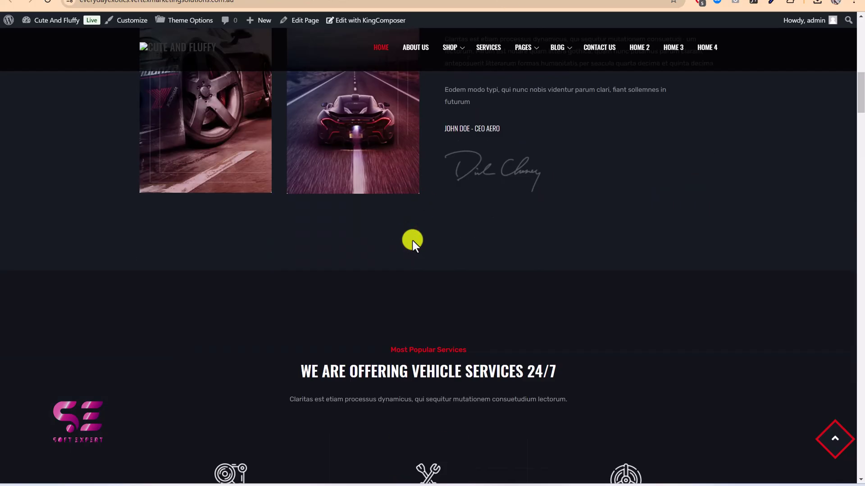
{"action": "scroll", "coordinate": [412, 241], "scroll_direction": "down", "scroll_amount": 6}
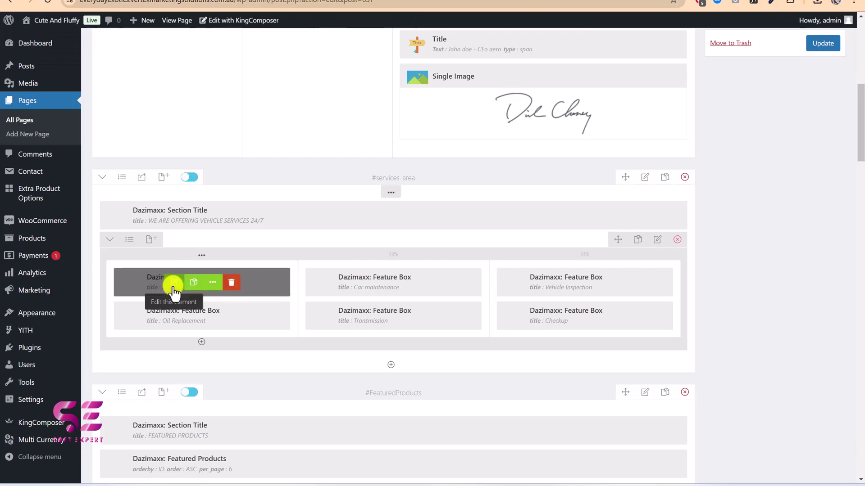
Open the Auto Repair feature box in the services section, review its title, icon and description, and save it unchanged.
{"action": "left_click", "coordinate": [173, 288]}
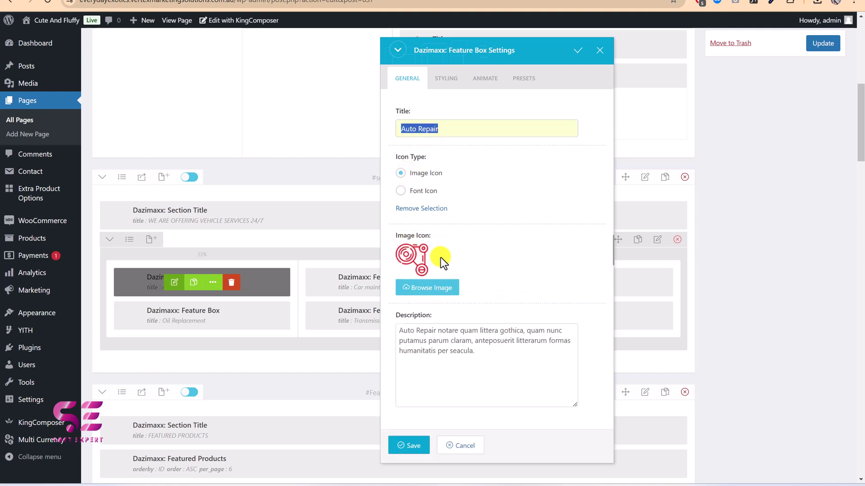
{"action": "scroll", "coordinate": [440, 257], "scroll_direction": "down", "scroll_amount": 2}
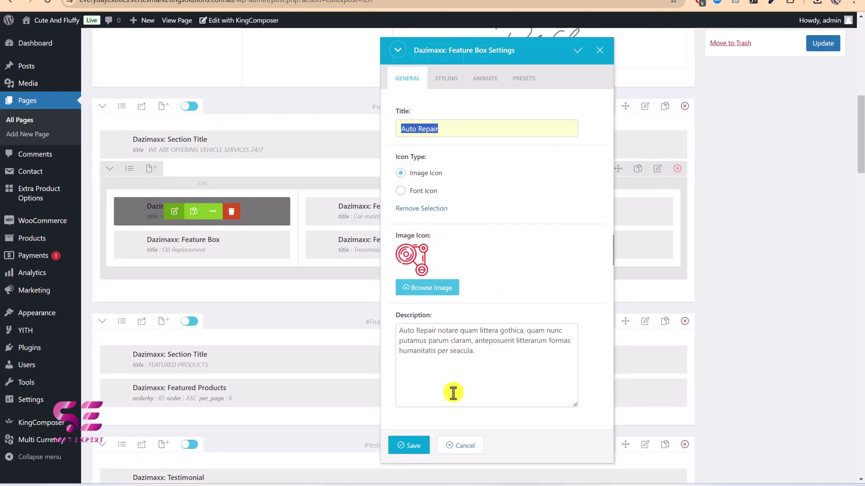
{"action": "left_click", "coordinate": [400, 445]}
Examine the editor's remaining Home page sections and compare the services and featured products sections on the live site.
{"action": "scroll", "coordinate": [352, 295], "scroll_direction": "down", "scroll_amount": 5}
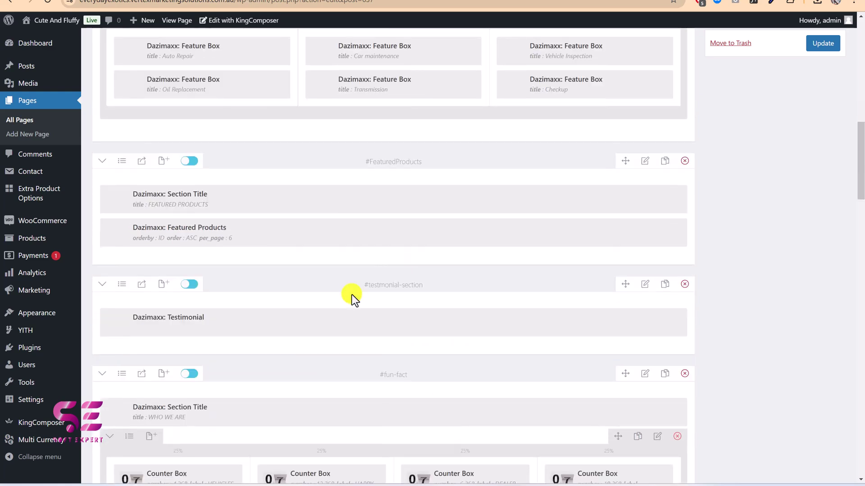
{"action": "scroll", "coordinate": [349, 271], "scroll_direction": "down", "scroll_amount": 5}
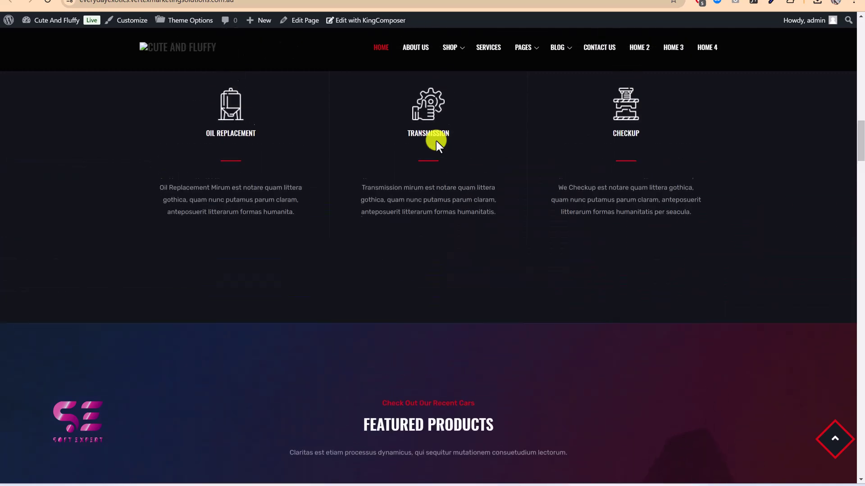
{"action": "scroll", "coordinate": [435, 141], "scroll_direction": "up", "scroll_amount": 1}
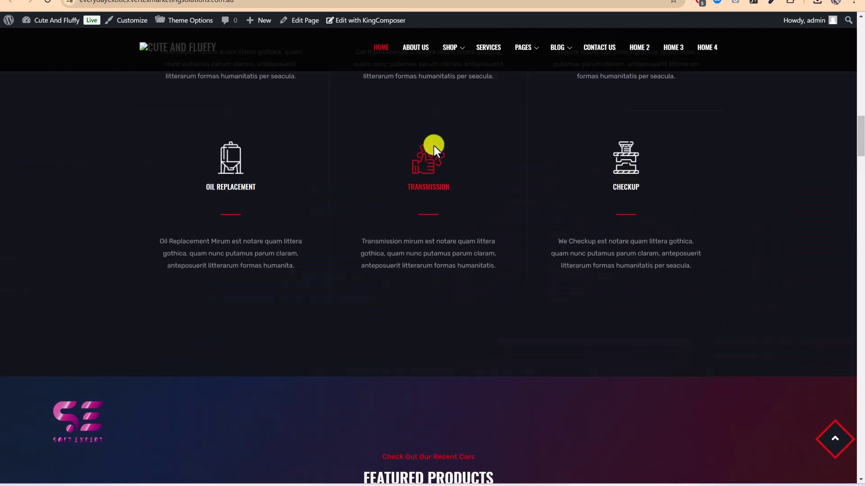
{"action": "scroll", "coordinate": [390, 193], "scroll_direction": "down", "scroll_amount": 4}
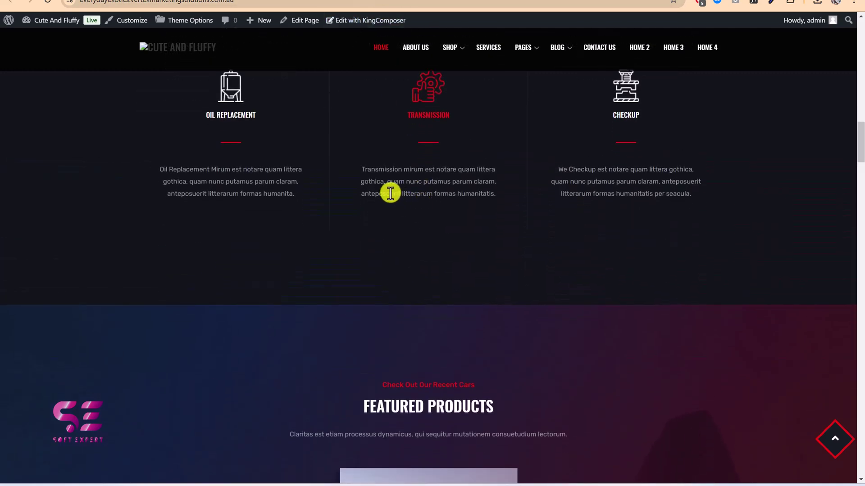
{"action": "scroll", "coordinate": [512, 205], "scroll_direction": "down", "scroll_amount": 2}
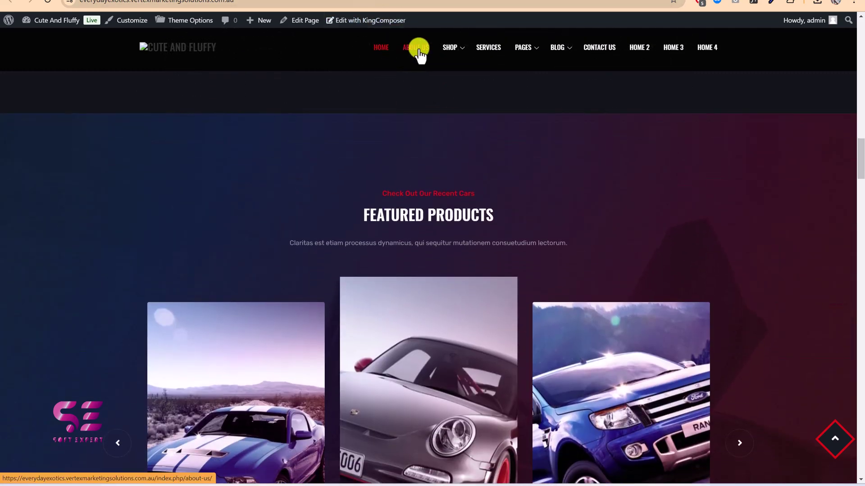
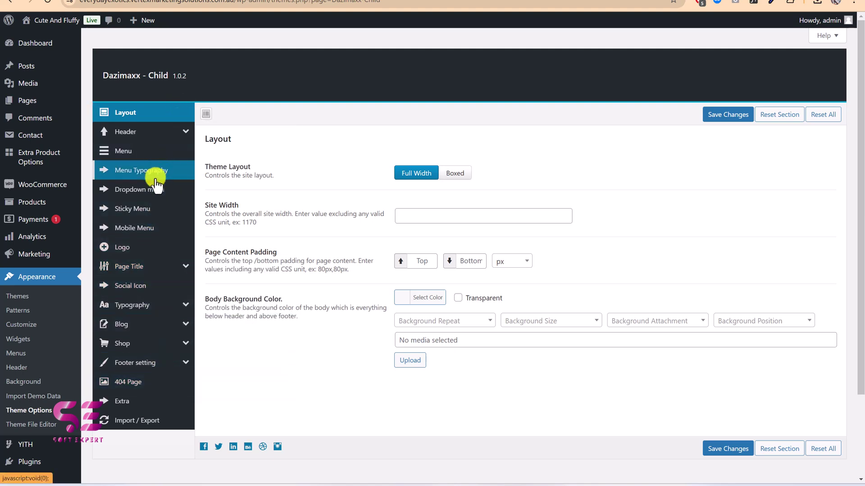
Review the Logo settings in the theme options and browse the media library for a logo, closing it without a selection.
{"action": "left_click", "coordinate": [136, 250]}
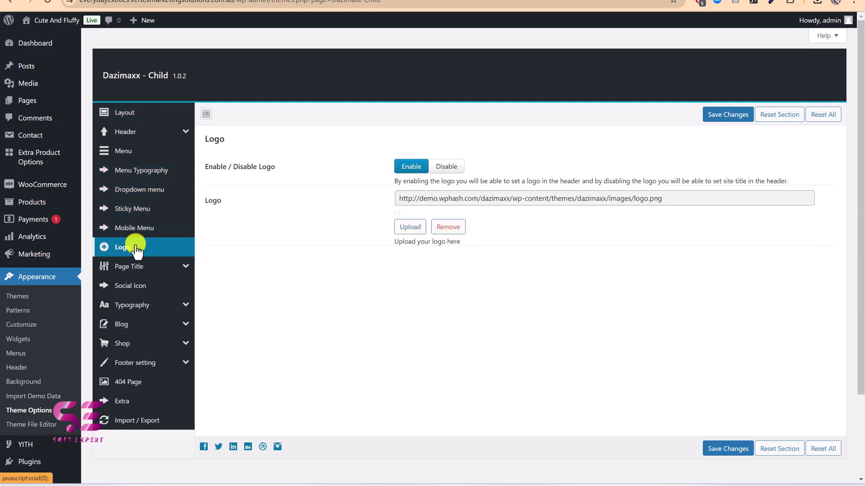
{"action": "left_click", "coordinate": [410, 227]}
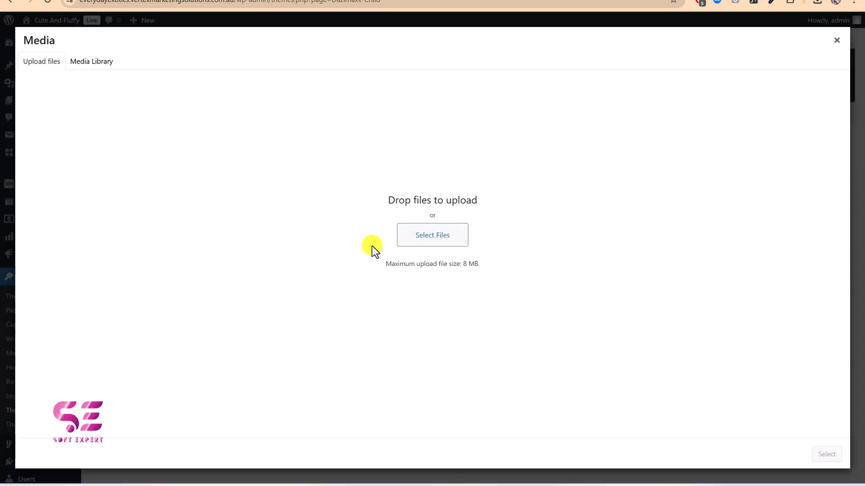
{"action": "left_click", "coordinate": [90, 62]}
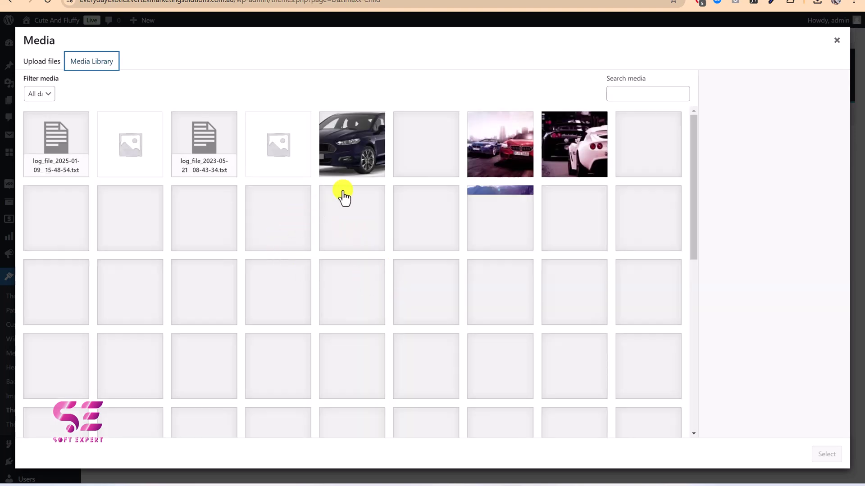
{"action": "scroll", "coordinate": [396, 265], "scroll_direction": "down", "scroll_amount": 1}
{"action": "scroll", "coordinate": [396, 265], "scroll_direction": "up", "scroll_amount": 1}
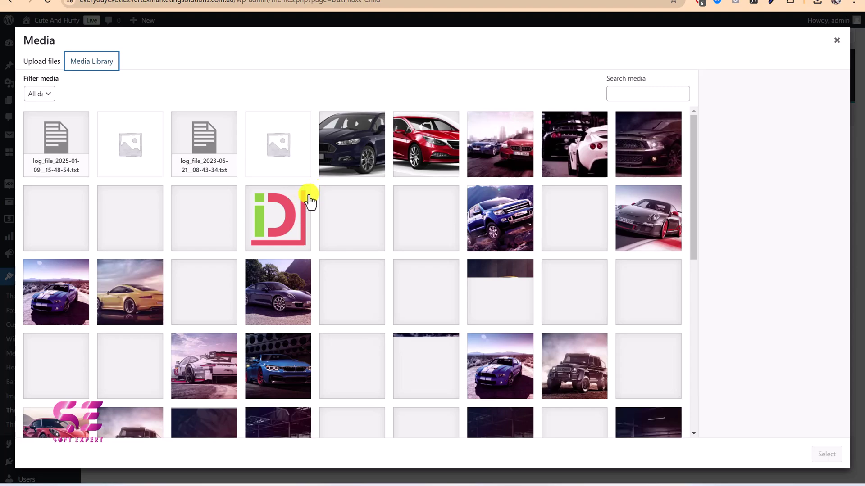
{"action": "key", "text": "Escape"}
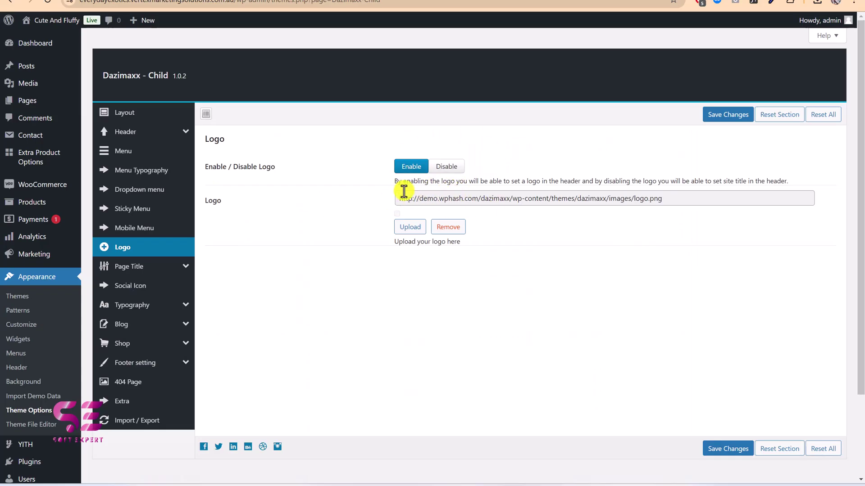
Review the header's left top bar text, right top bar content and top bar customization options, and open the Menu settings.
{"action": "mouse_move", "coordinate": [167, 134]}
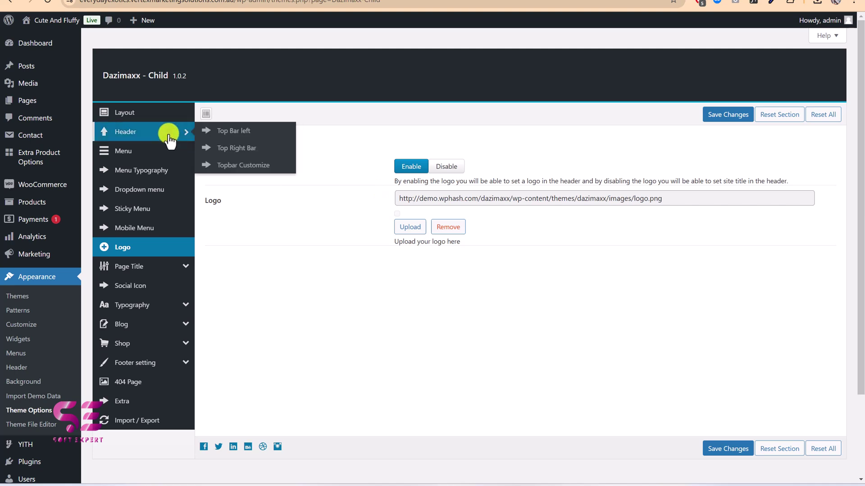
{"action": "left_click", "coordinate": [223, 130]}
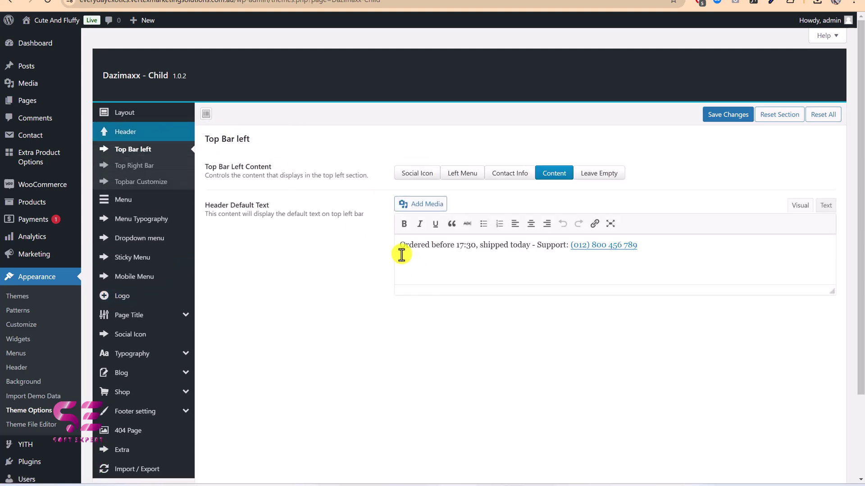
{"action": "left_click_drag", "start_coordinate": [411, 249], "coordinate": [448, 247]}
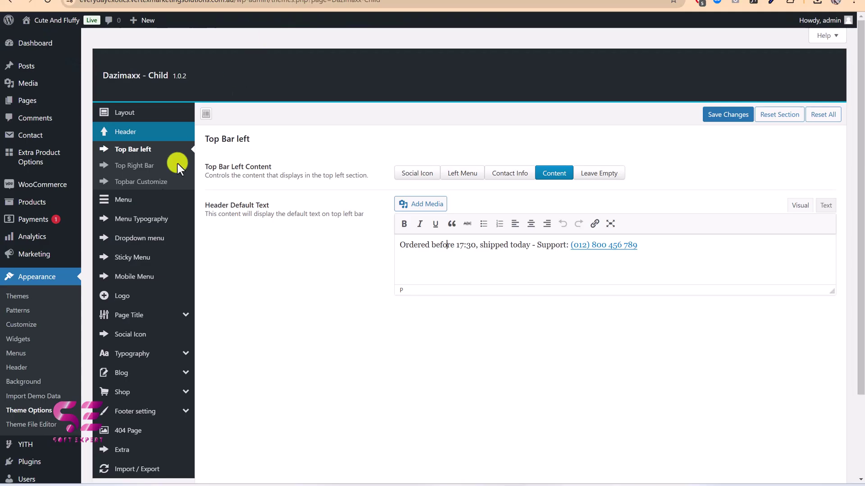
{"action": "left_click", "coordinate": [157, 170]}
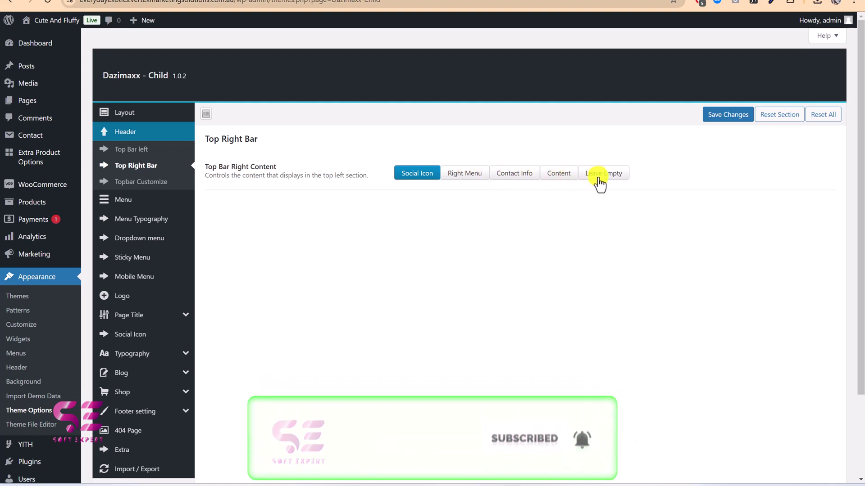
{"action": "left_click", "coordinate": [160, 184]}
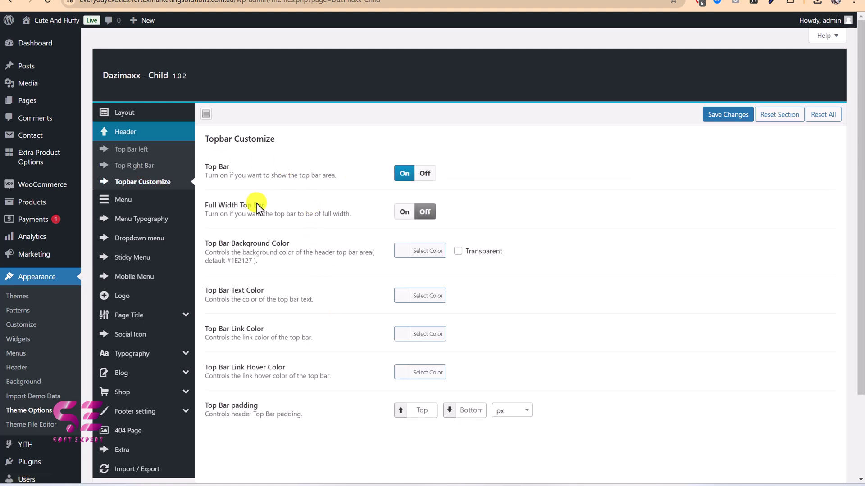
{"action": "left_click", "coordinate": [150, 200]}
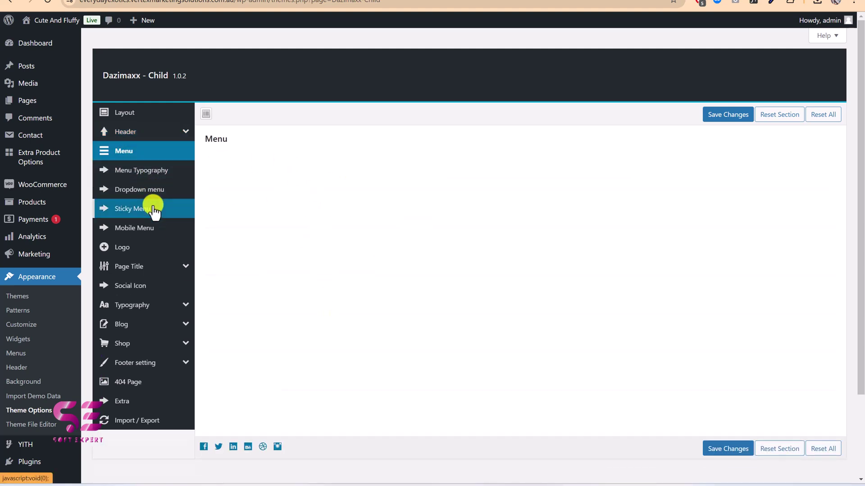
Review the Dropdown menu options and the footer's column, background, overlay and padding settings in the theme options.
{"action": "left_click", "coordinate": [140, 189]}
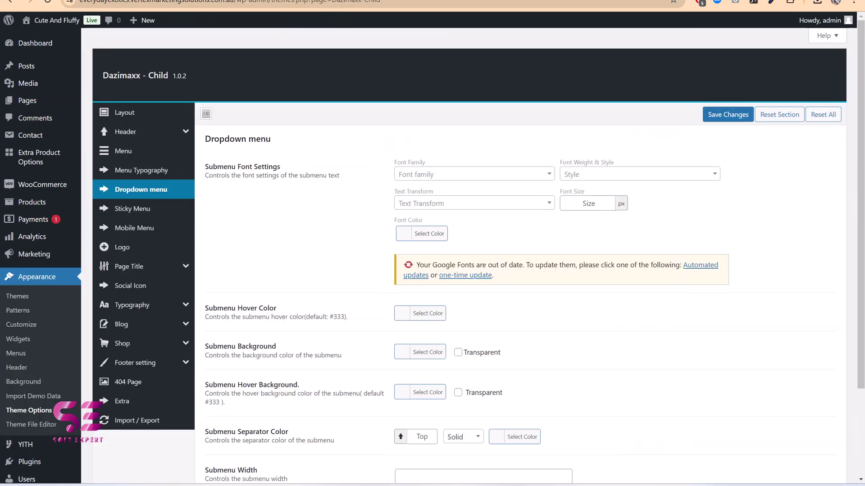
{"action": "left_click", "coordinate": [140, 362]}
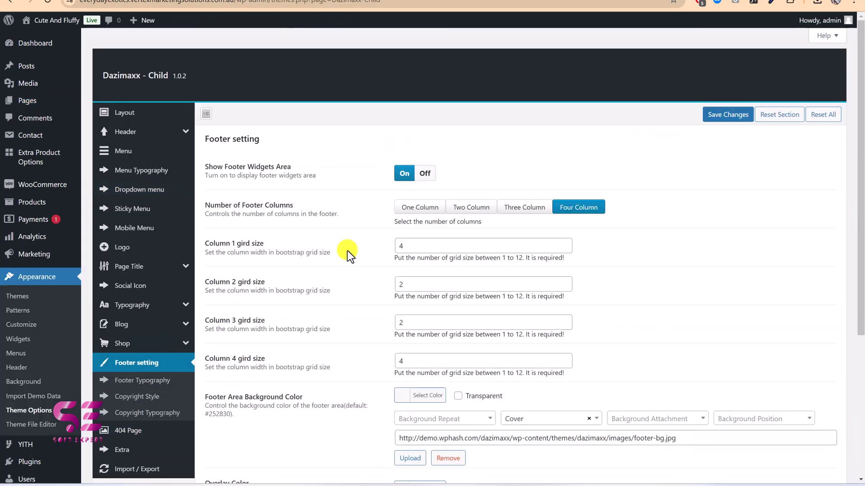
{"action": "scroll", "coordinate": [476, 250], "scroll_direction": "down", "scroll_amount": 2}
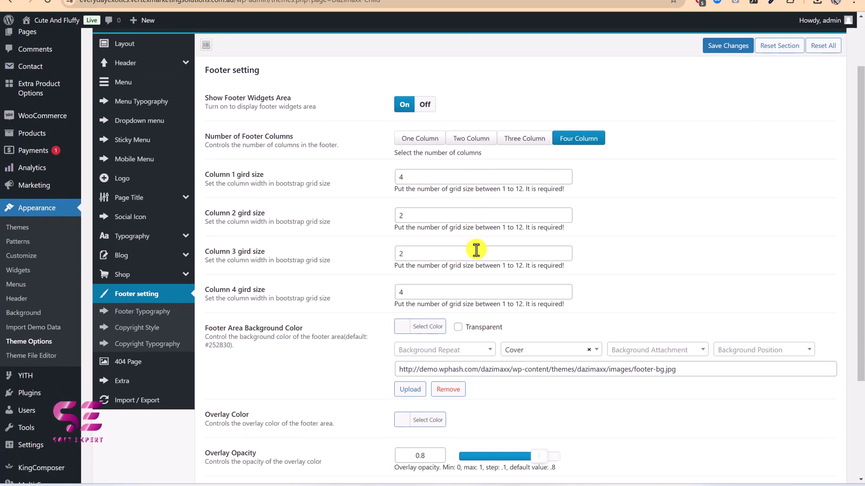
{"action": "scroll", "coordinate": [442, 267], "scroll_direction": "down", "scroll_amount": 3}
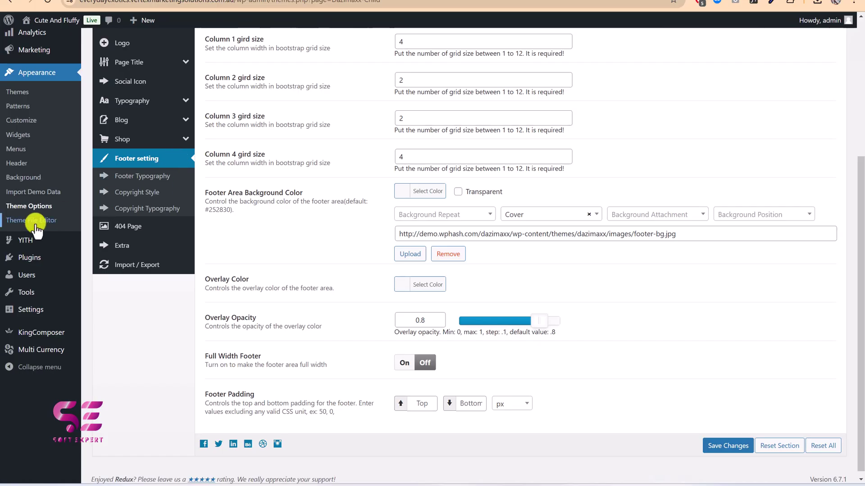
Open the Products list, look over the imported demo products and check the available WooCommerce and Extra Product Options areas.
{"action": "scroll", "coordinate": [29, 223], "scroll_direction": "up", "scroll_amount": 4}
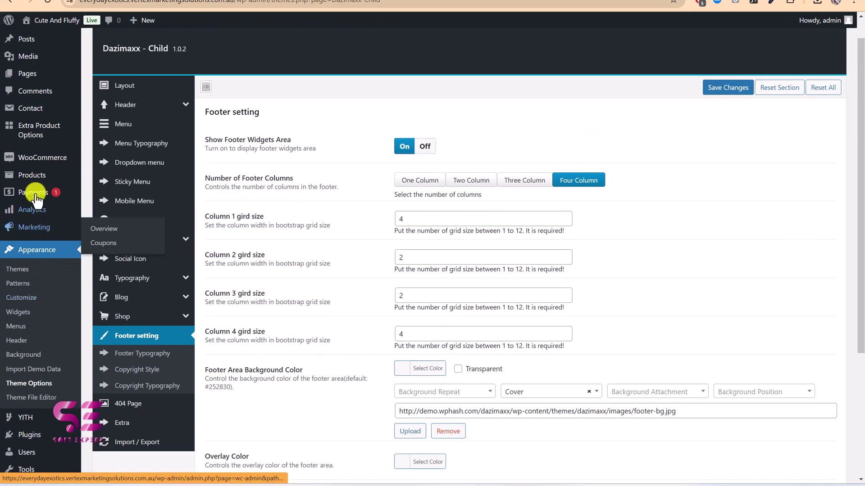
{"action": "left_click", "coordinate": [39, 180]}
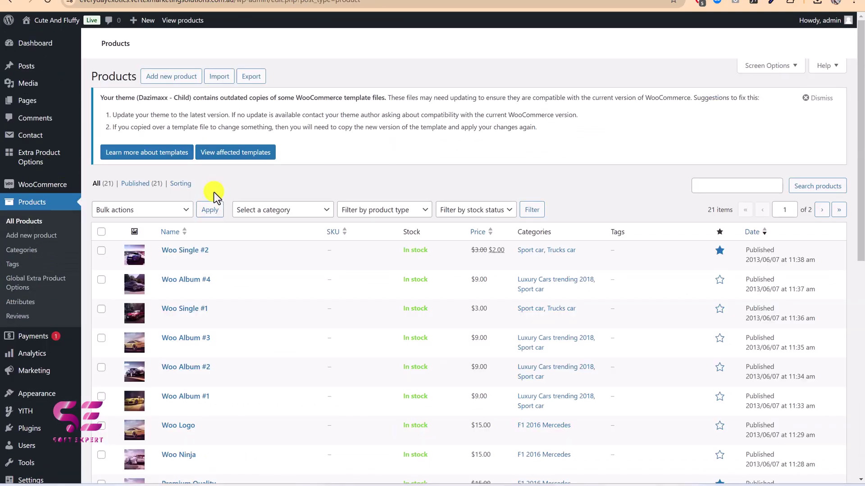
{"action": "scroll", "coordinate": [231, 273], "scroll_direction": "down", "scroll_amount": 3}
{"action": "scroll", "coordinate": [230, 274], "scroll_direction": "up", "scroll_amount": 1}
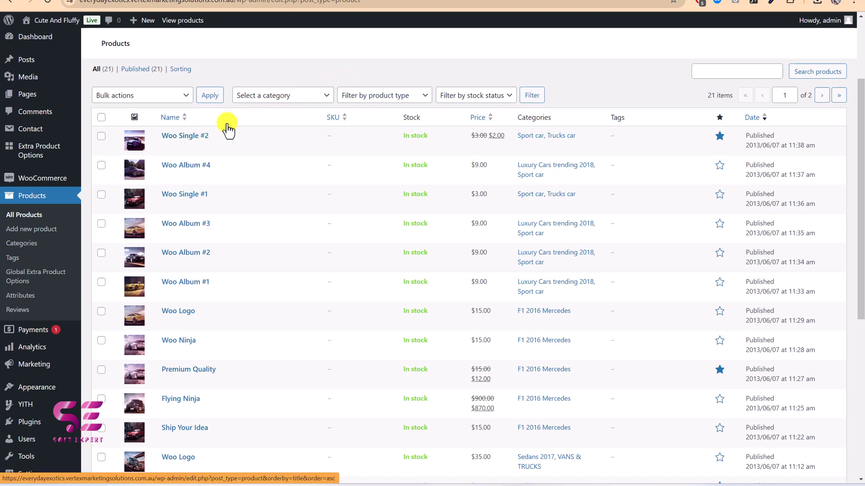
{"action": "mouse_move", "coordinate": [77, 178]}
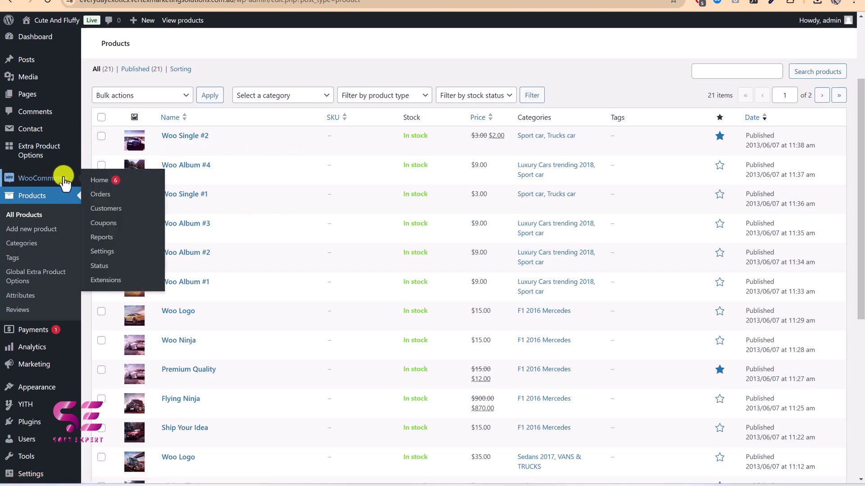
{"action": "mouse_move", "coordinate": [53, 154]}
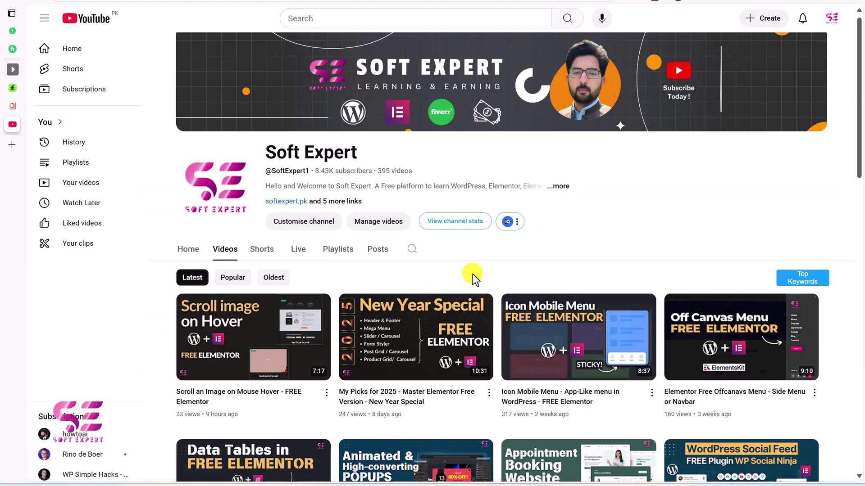
Search the Soft Expert YouTube channel for "extra prod" and browse the resulting videos and playlists.
{"action": "scroll", "coordinate": [472, 274], "scroll_direction": "down", "scroll_amount": 2}
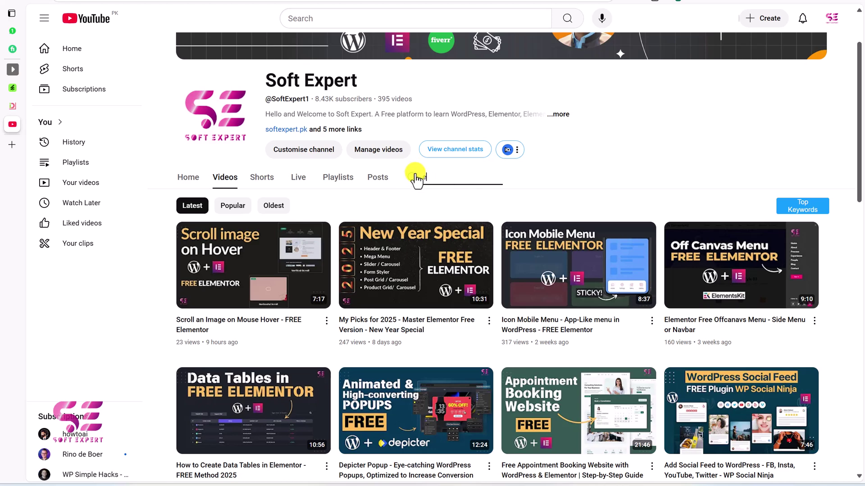
{"action": "type", "text": "d"}
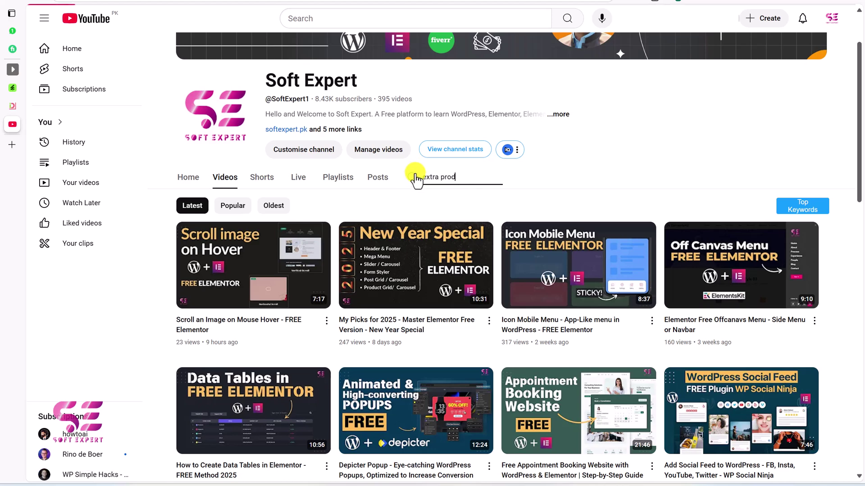
{"action": "key", "text": "Return"}
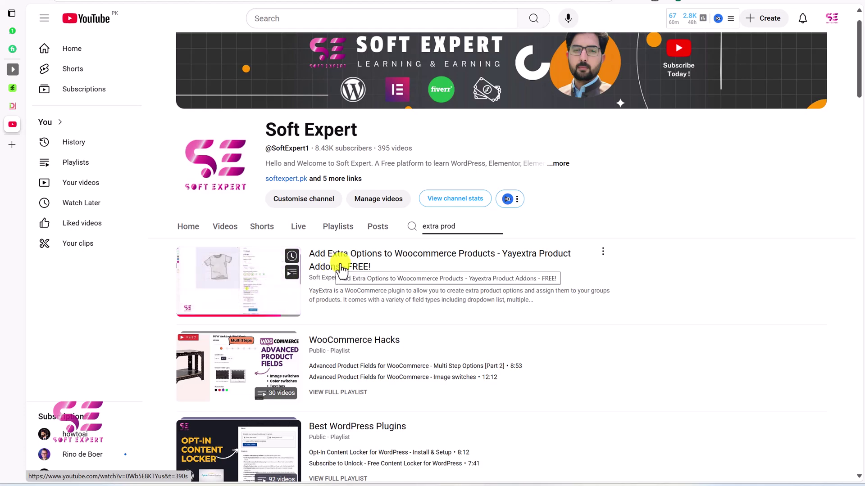
{"action": "scroll", "coordinate": [428, 277], "scroll_direction": "down", "scroll_amount": 2}
{"action": "scroll", "coordinate": [393, 275], "scroll_direction": "down", "scroll_amount": 2}
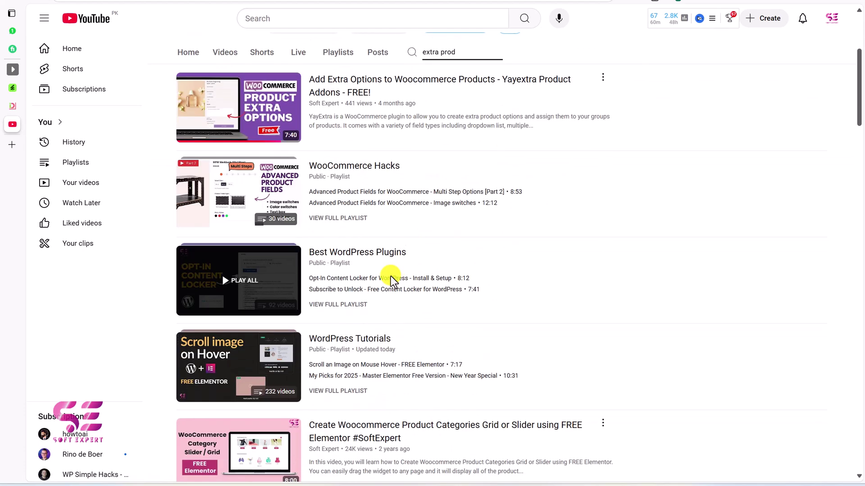
{"action": "scroll", "coordinate": [394, 274], "scroll_direction": "down", "scroll_amount": 7}
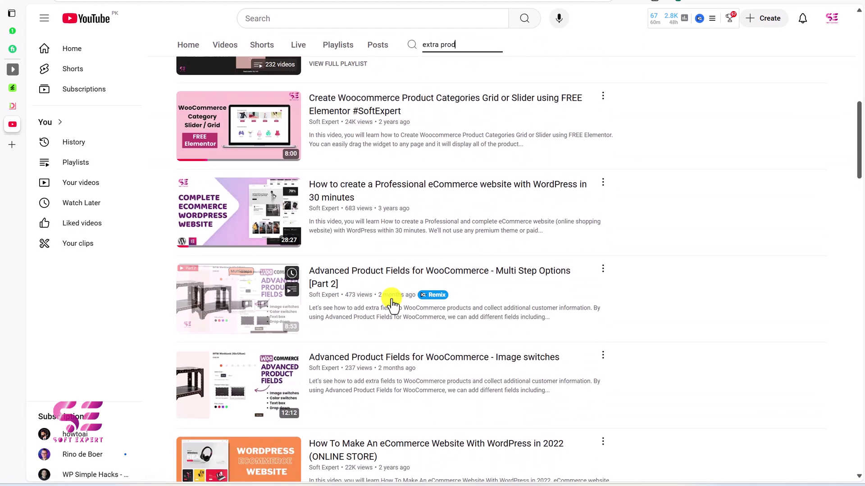
Switch back to the WordPress dashboard, open the list of all pages and look through it for duplicates.
{"action": "key", "text": "alt+Tab"}
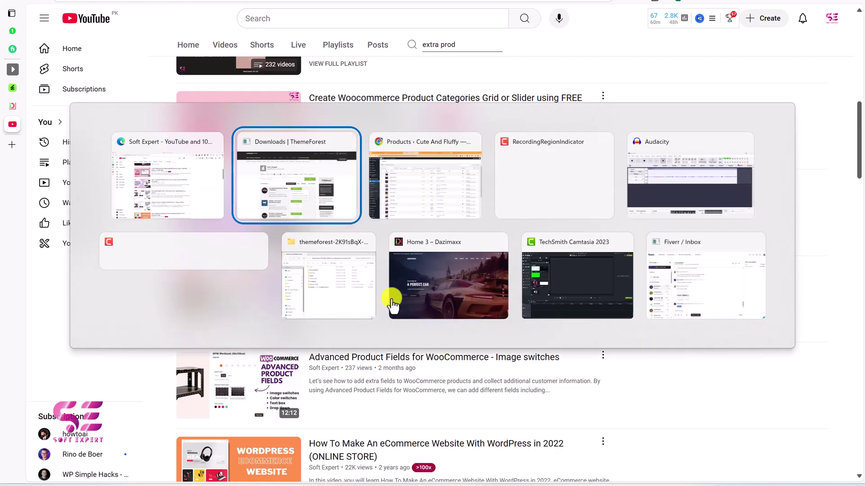
{"action": "left_click", "coordinate": [11, 95]}
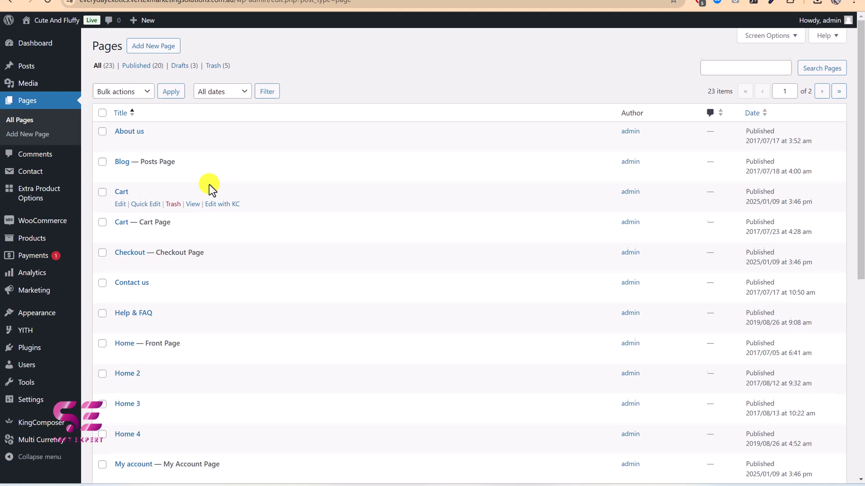
{"action": "scroll", "coordinate": [209, 184], "scroll_direction": "down", "scroll_amount": 6}
{"action": "scroll", "coordinate": [209, 184], "scroll_direction": "down", "scroll_amount": 2}
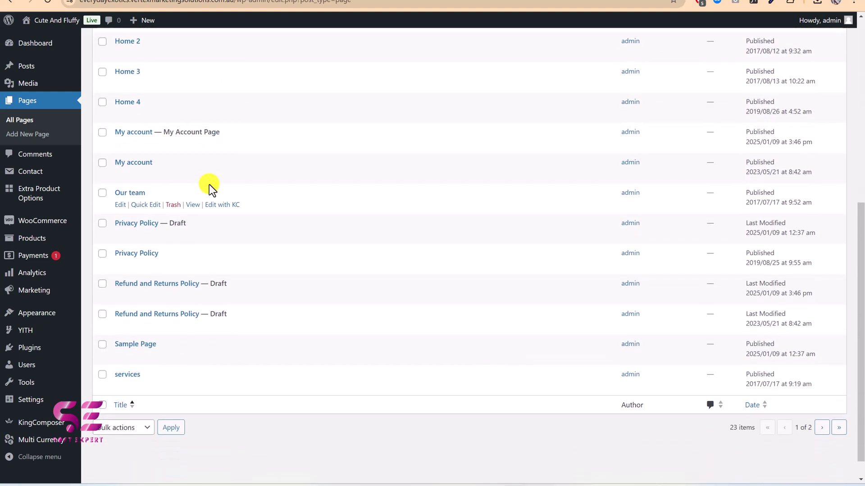
Select four redundant pages, including the duplicate Cart, the duplicate My account and the Privacy Policy draft, and move them to the trash.
{"action": "scroll", "coordinate": [209, 185], "scroll_direction": "up", "scroll_amount": 1}
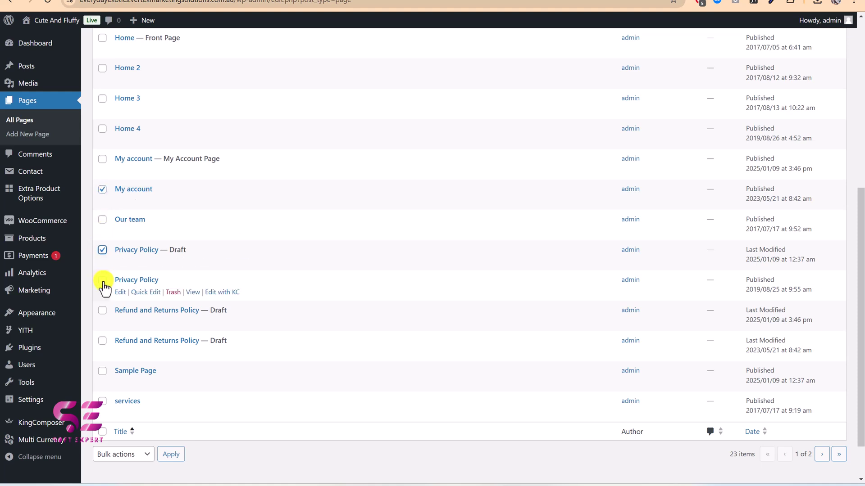
{"action": "scroll", "coordinate": [125, 377], "scroll_direction": "up", "scroll_amount": 5}
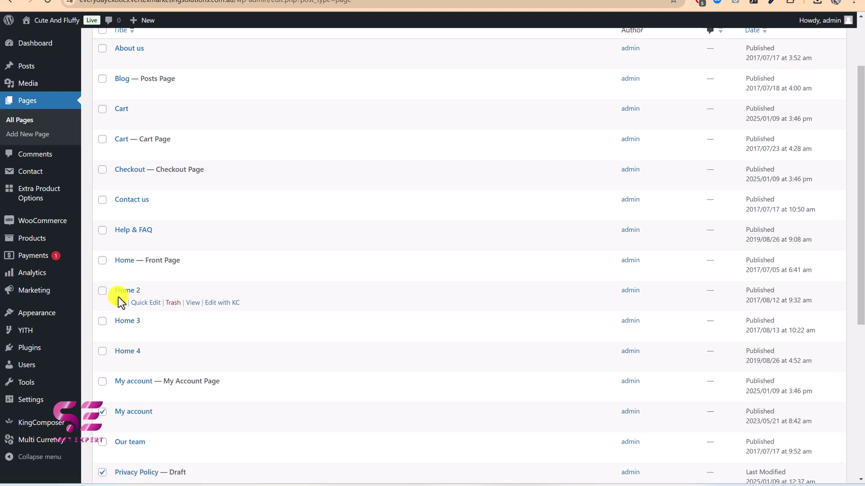
{"action": "scroll", "coordinate": [118, 296], "scroll_direction": "up", "scroll_amount": 2}
{"action": "left_click", "coordinate": [103, 192]}
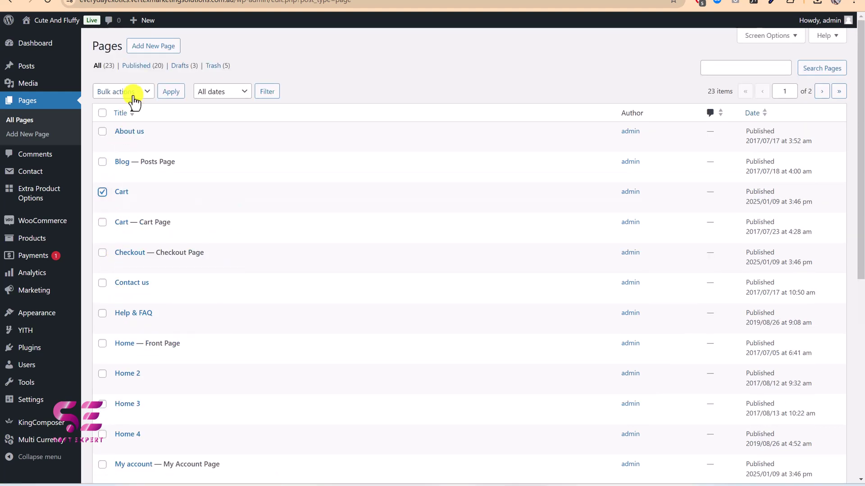
{"action": "left_click", "coordinate": [134, 94]}
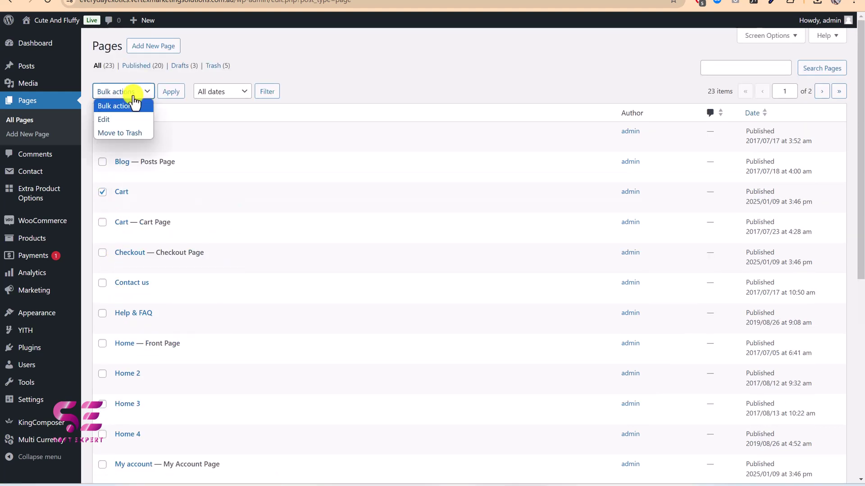
{"action": "left_click", "coordinate": [126, 132]}
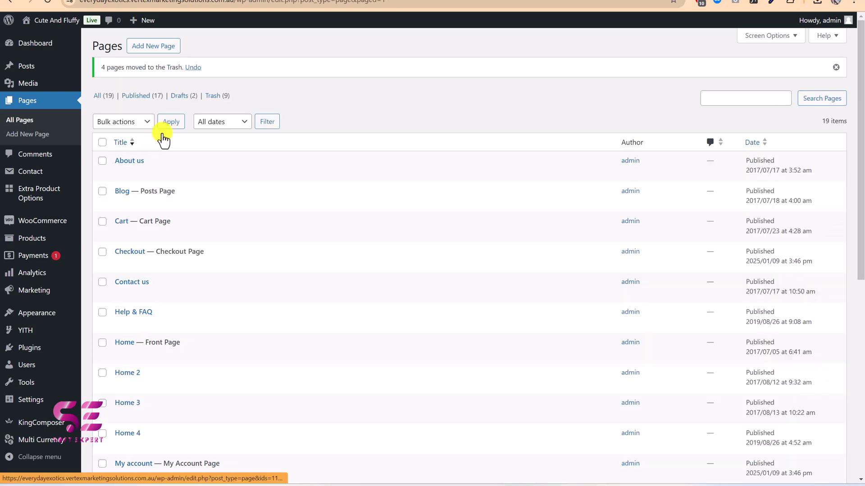
Open the site's menu editor and look through the Main Menu structure, including its invalid items.
{"action": "scroll", "coordinate": [161, 155], "scroll_direction": "down", "scroll_amount": 3}
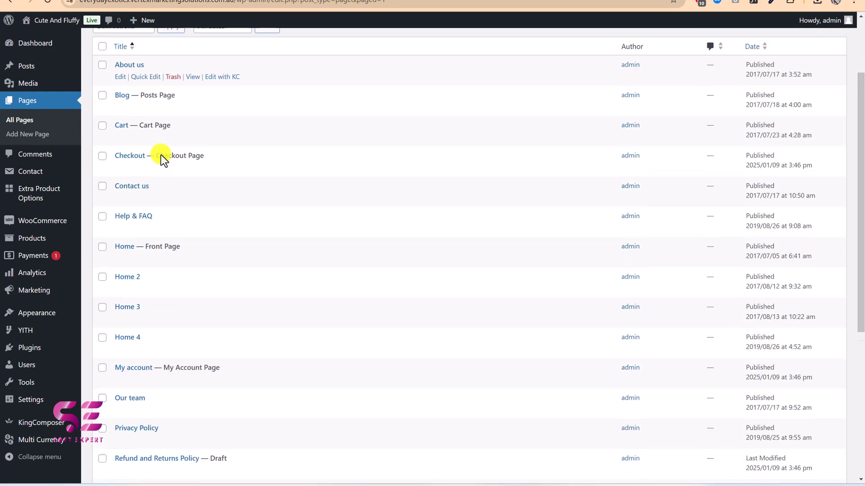
{"action": "scroll", "coordinate": [161, 155], "scroll_direction": "up", "scroll_amount": 1}
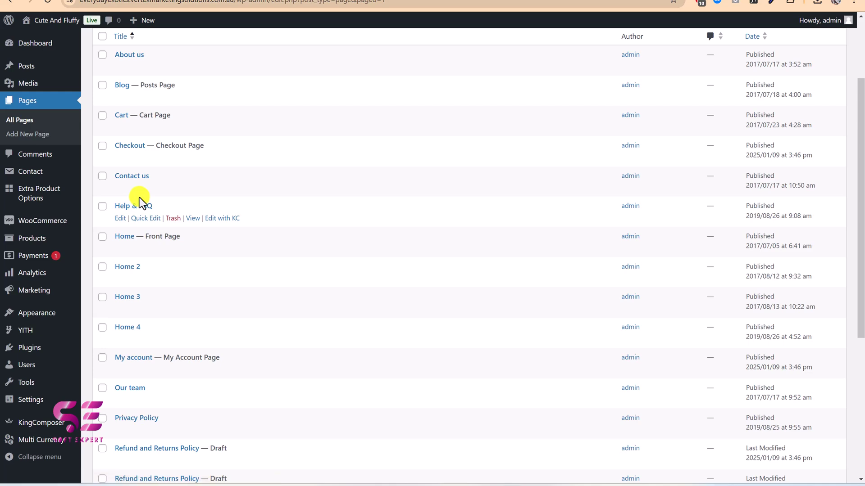
{"action": "mouse_move", "coordinate": [46, 313]}
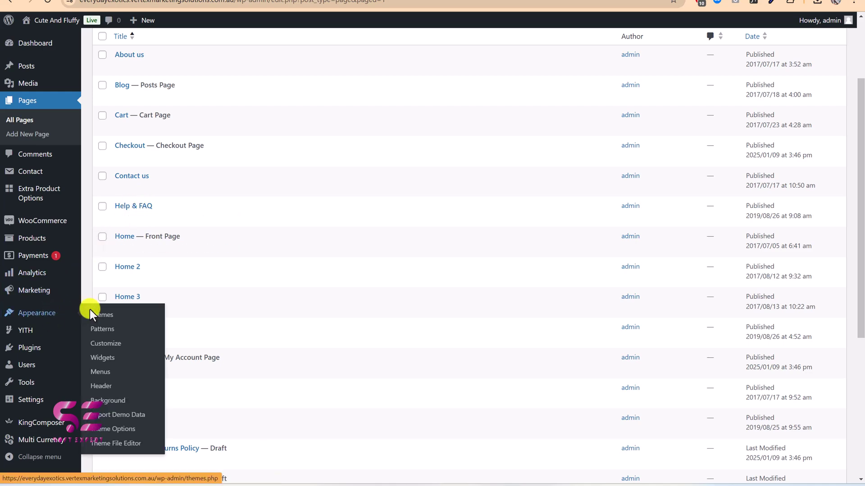
{"action": "left_click", "coordinate": [100, 372]}
{"action": "scroll", "coordinate": [311, 294], "scroll_direction": "down", "scroll_amount": 3}
{"action": "scroll", "coordinate": [310, 294], "scroll_direction": "down", "scroll_amount": 3}
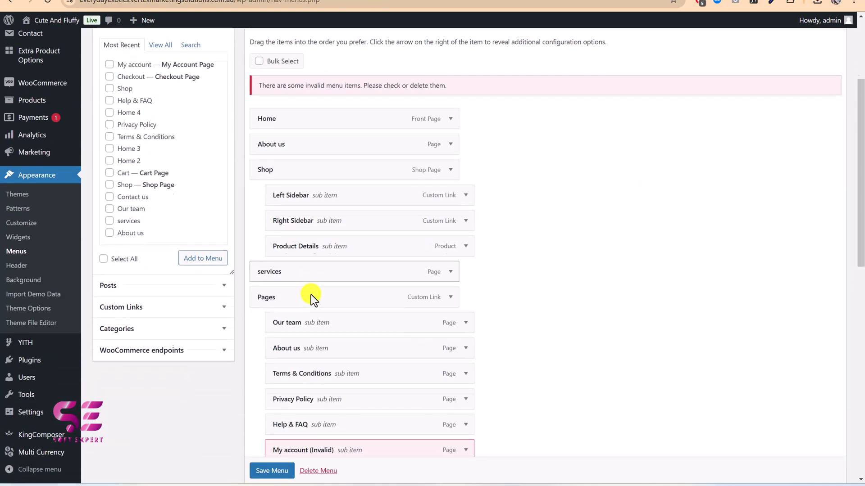
{"action": "scroll", "coordinate": [308, 260], "scroll_direction": "down", "scroll_amount": 2}
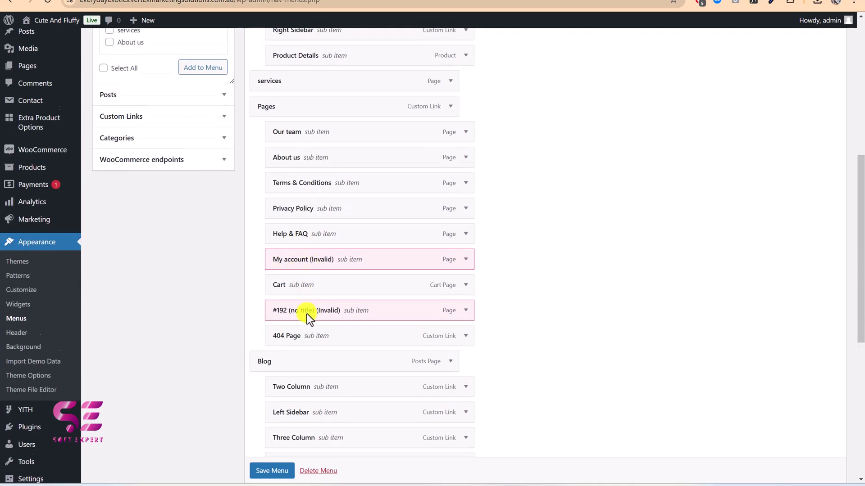
Nest Home 2, Home 3 and Home 4 as sub items under Home in the Main Menu and save the menu.
{"action": "scroll", "coordinate": [307, 314], "scroll_direction": "down", "scroll_amount": 5}
{"action": "left_click_drag", "start_coordinate": [279, 318], "coordinate": [300, 77]}
{"action": "scroll", "coordinate": [293, 128], "scroll_direction": "down", "scroll_amount": 10}
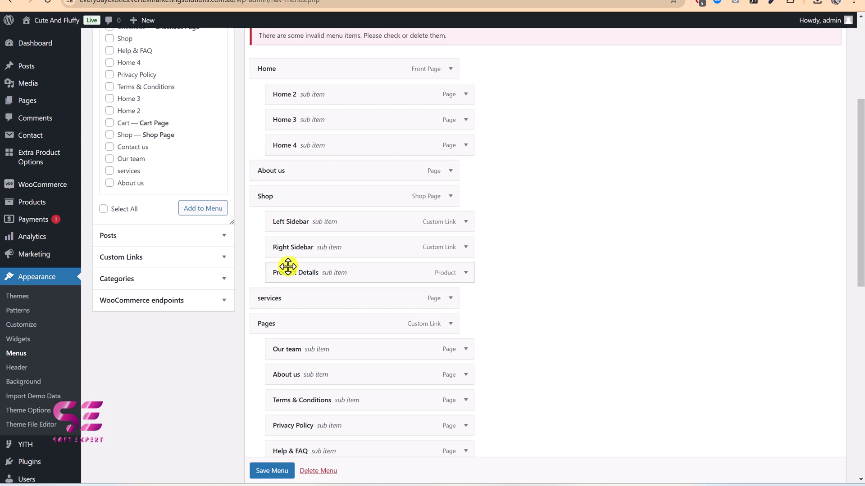
{"action": "scroll", "coordinate": [289, 268], "scroll_direction": "up", "scroll_amount": 3}
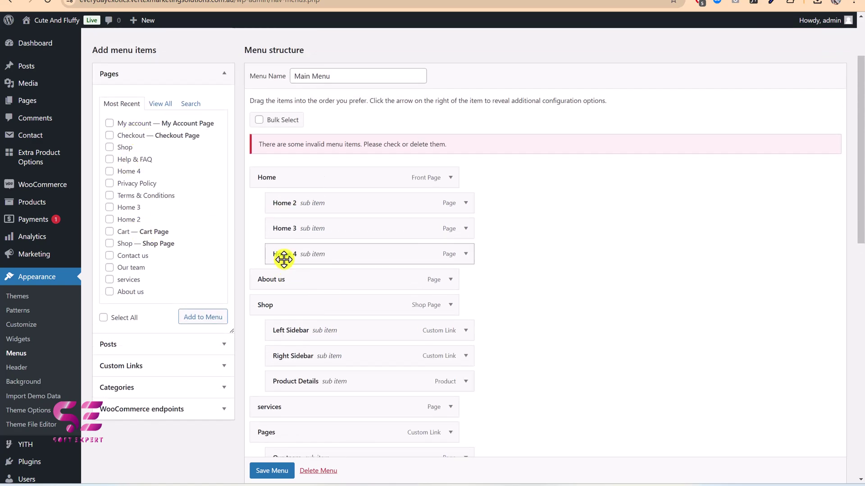
{"action": "left_click", "coordinate": [272, 472]}
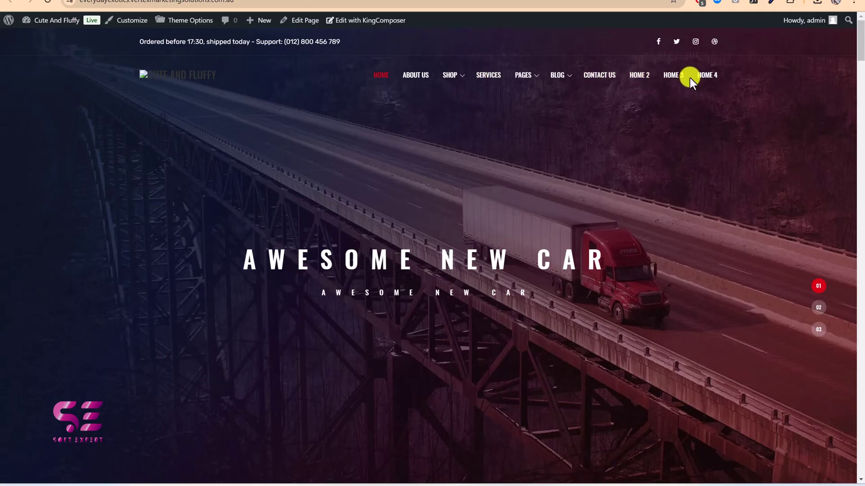
Reload the live site's home page and check the header navigation and the page content.
{"action": "left_click", "coordinate": [383, 86]}
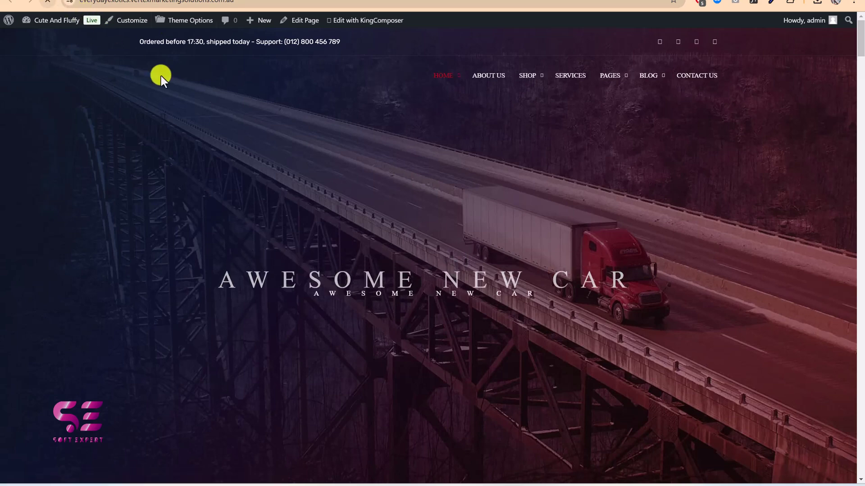
{"action": "mouse_move", "coordinate": [474, 81]}
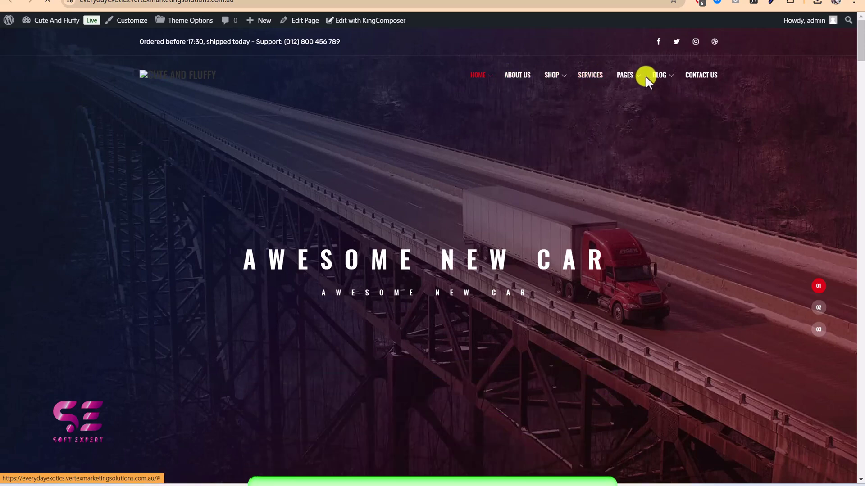
{"action": "scroll", "coordinate": [523, 249], "scroll_direction": "down", "scroll_amount": 8}
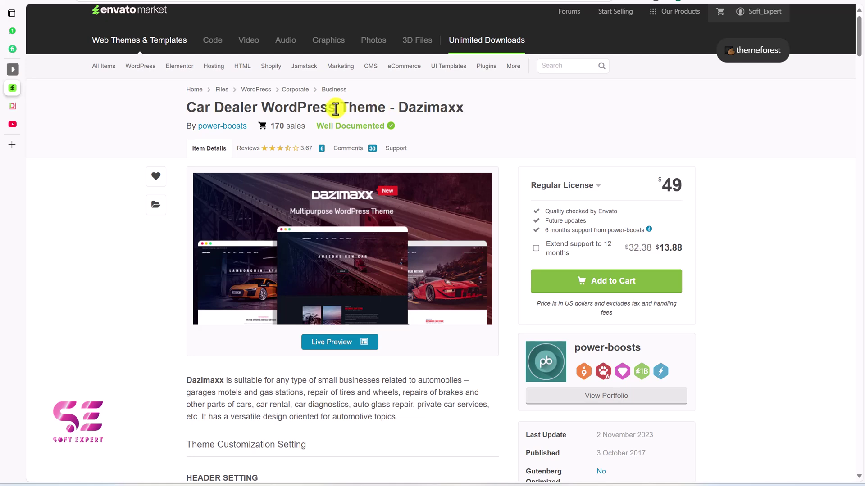
Read the Dazimaxx theme description and its customization features on the ThemeForest page.
{"action": "scroll", "coordinate": [469, 152], "scroll_direction": "down", "scroll_amount": 3}
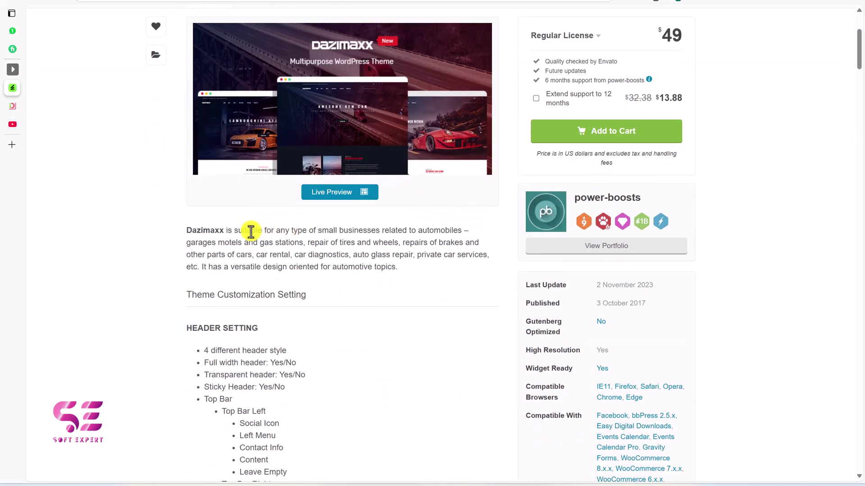
{"action": "left_click_drag", "start_coordinate": [277, 231], "coordinate": [403, 266]}
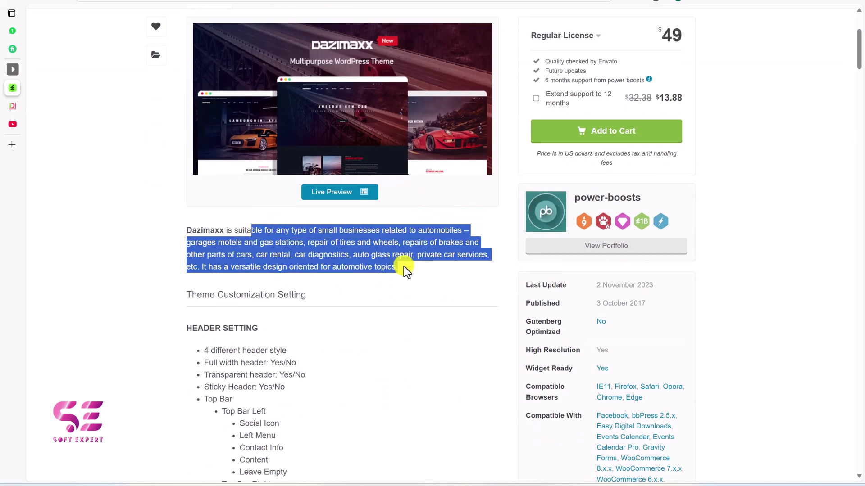
{"action": "left_click", "coordinate": [404, 266]}
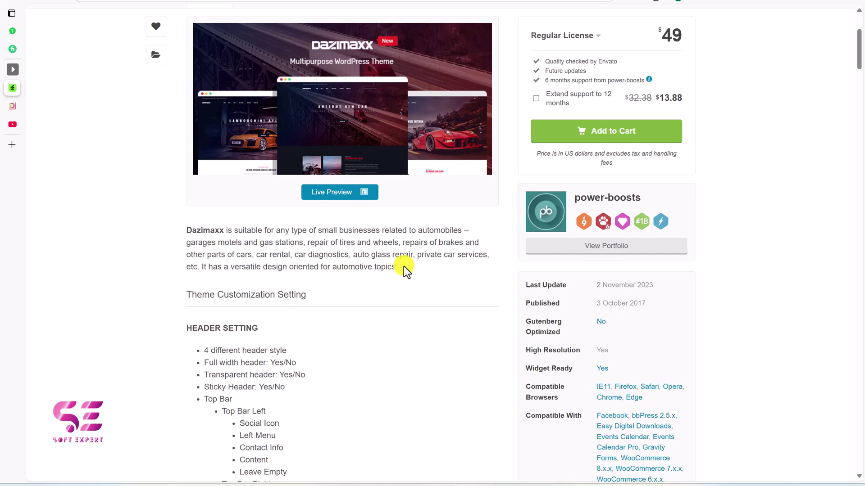